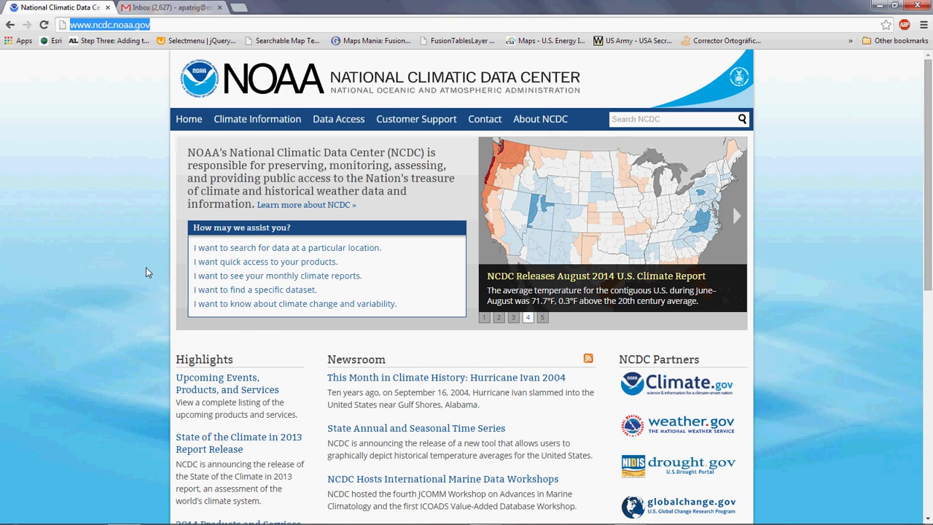
From the NCDC home page, choose to search for data at a particular location.
scroll(146, 267, down, 3)
scroll(146, 267, down, 5)
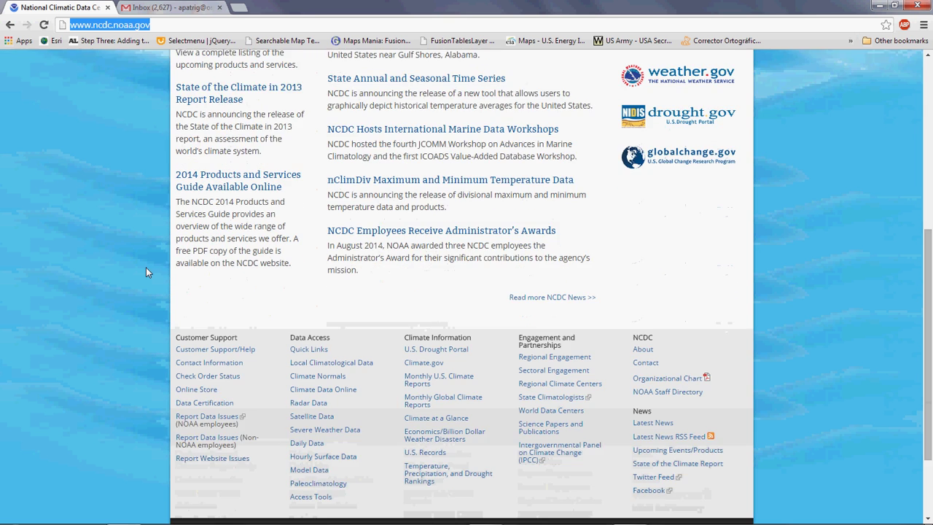
scroll(145, 268, up, 8)
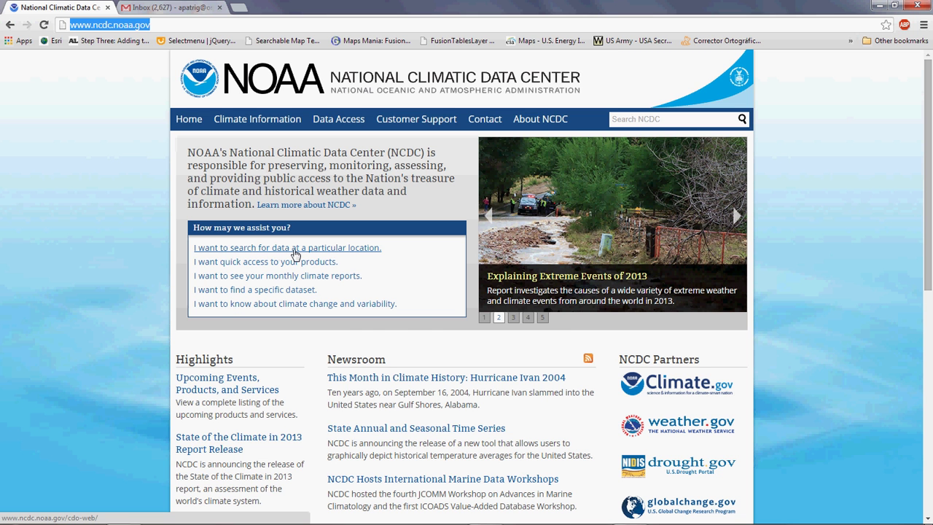
click(295, 250)
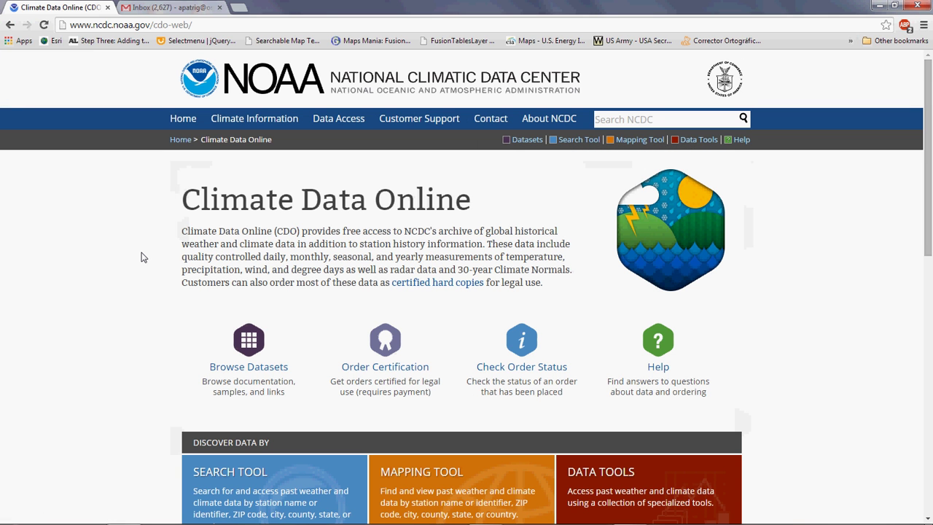
scroll(143, 258, down, 4)
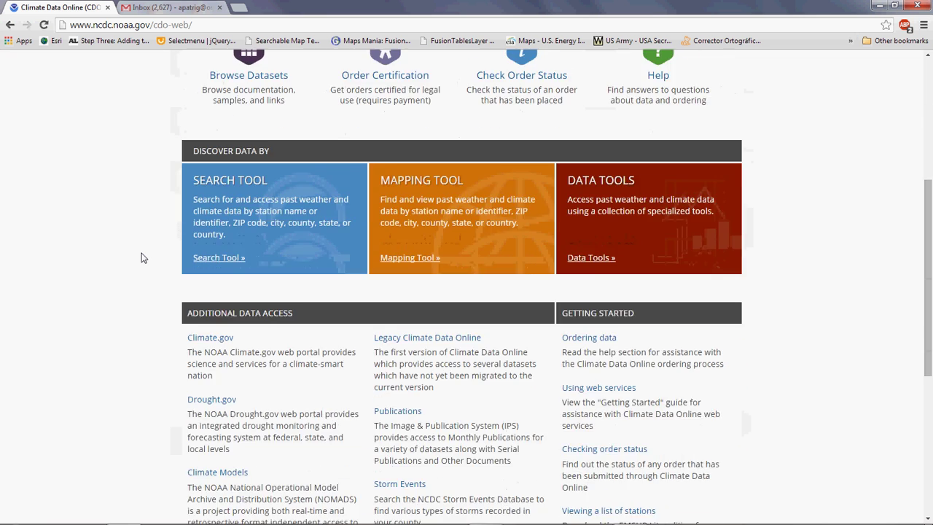
scroll(143, 257, down, 2)
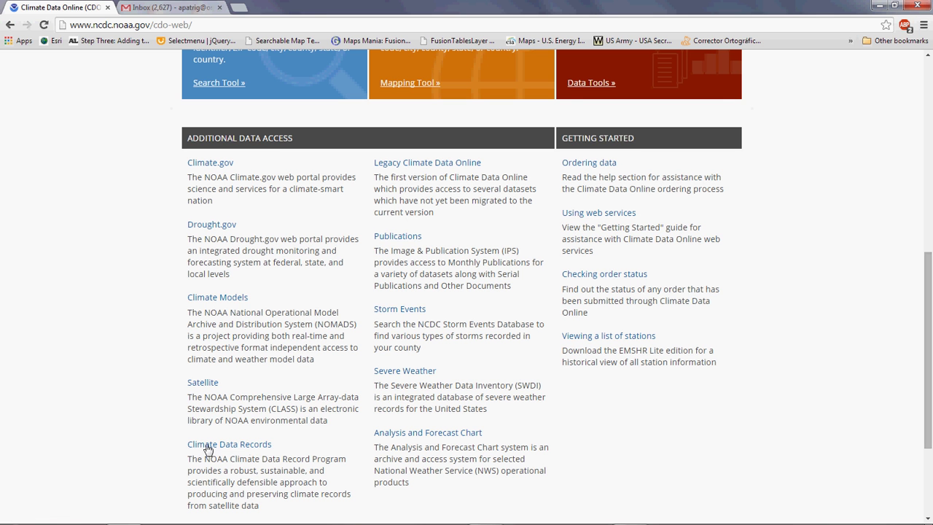
scroll(160, 441, up, 6)
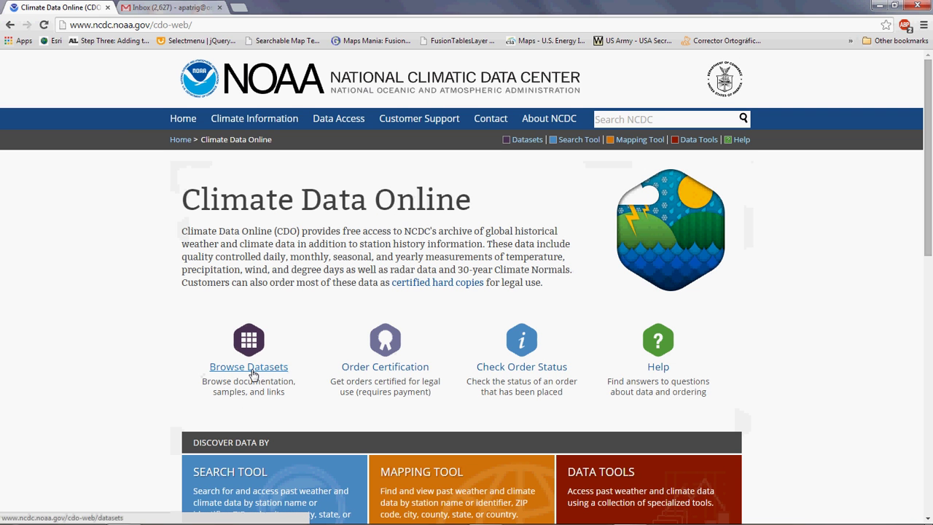
Browse the datasets and expand the Annual Summaries description.
click(253, 373)
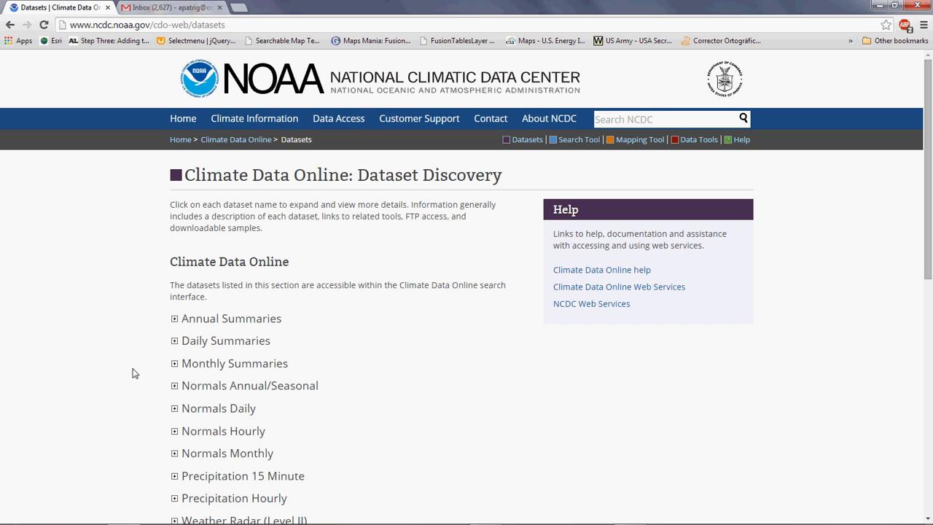
click(175, 321)
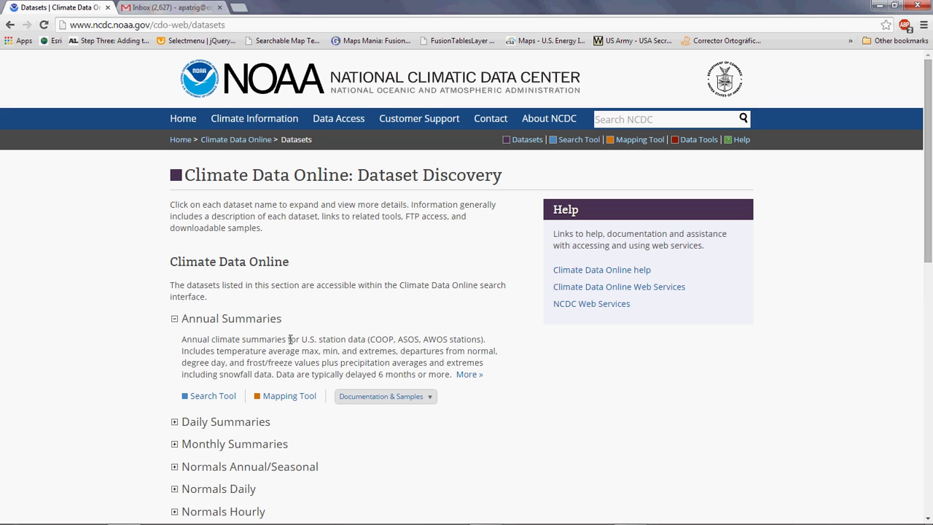
drag(306, 339, 319, 339)
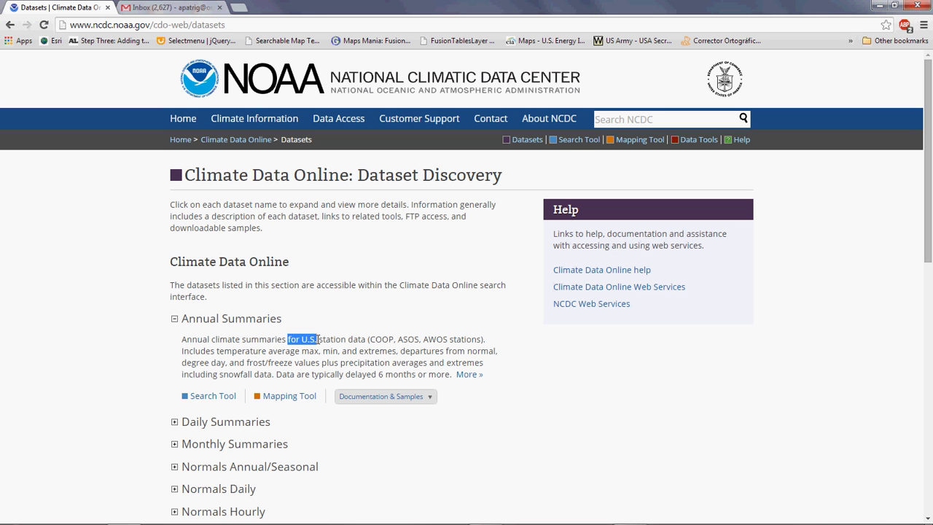
click(213, 354)
scroll(114, 355, down, 3)
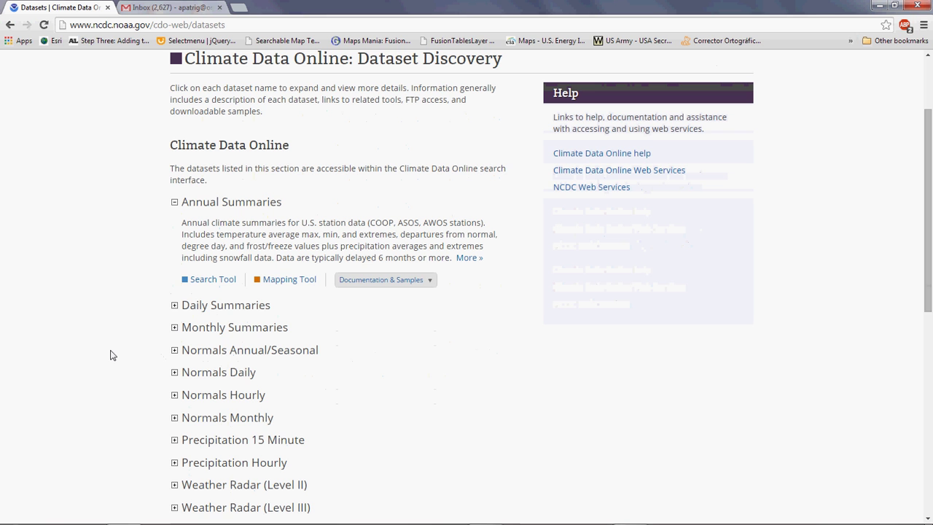
Expand Daily Summaries and highlight its worldwide, max/min temperature and precipitation phrases.
click(174, 306)
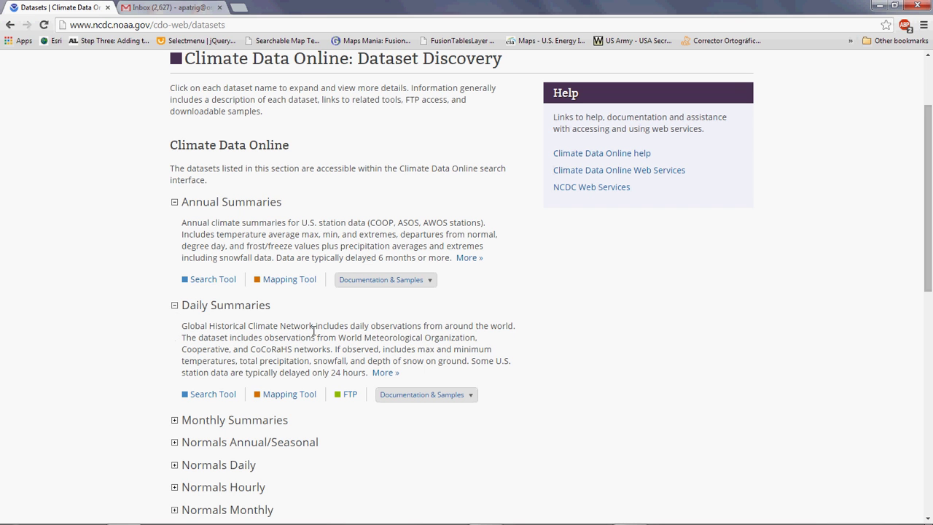
drag(351, 326, 515, 325)
click(429, 335)
scroll(168, 372, down, 1)
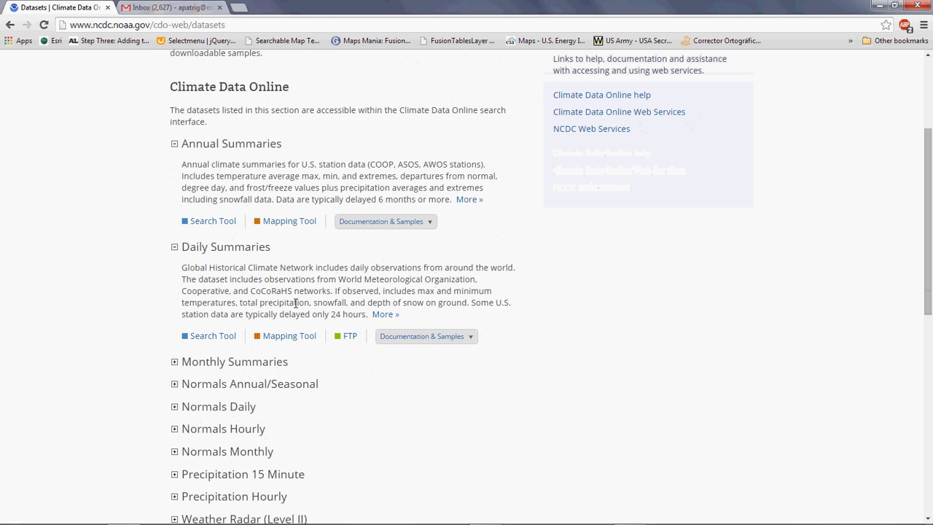
drag(417, 291, 501, 292)
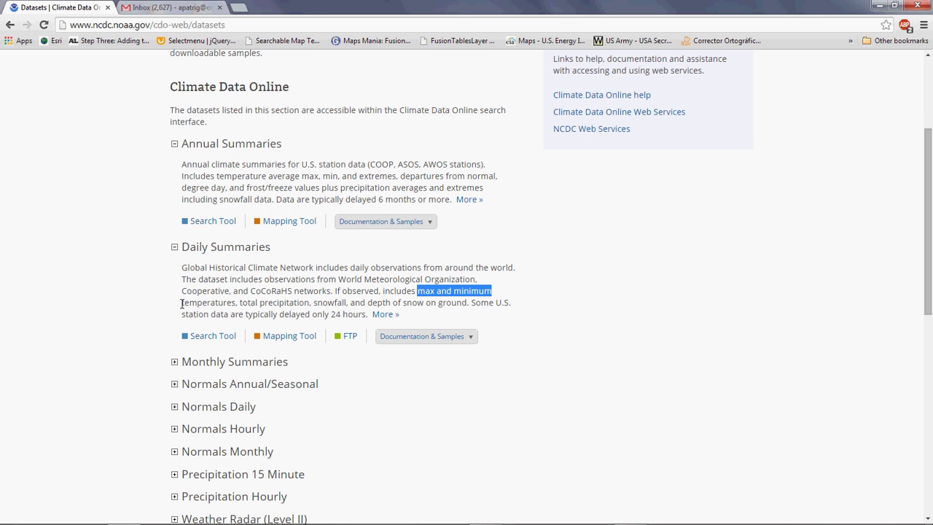
drag(185, 304, 345, 304)
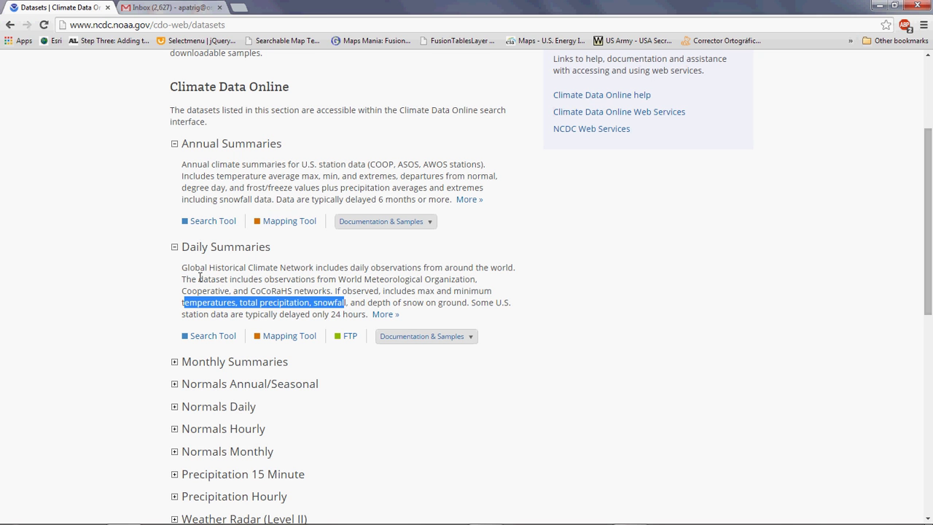
click(191, 298)
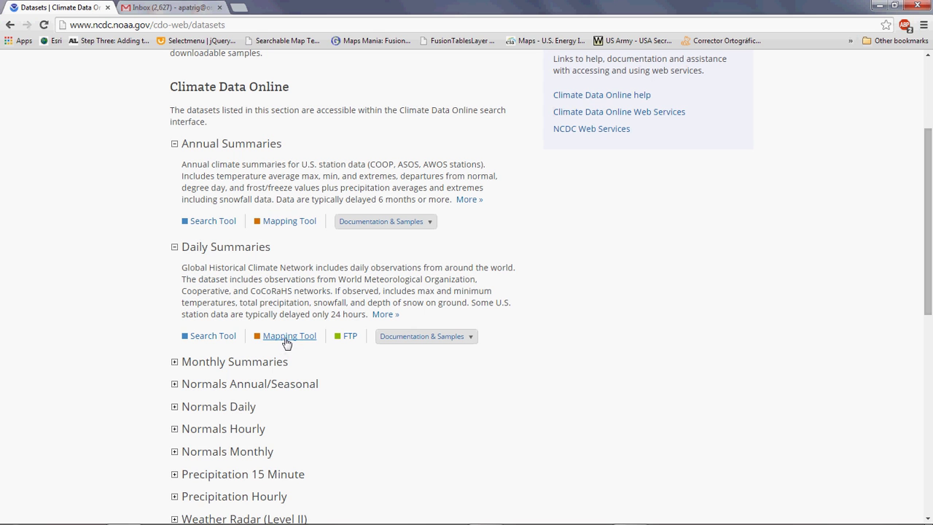
Open the Daily Summaries station map and close the Layers panel.
click(287, 337)
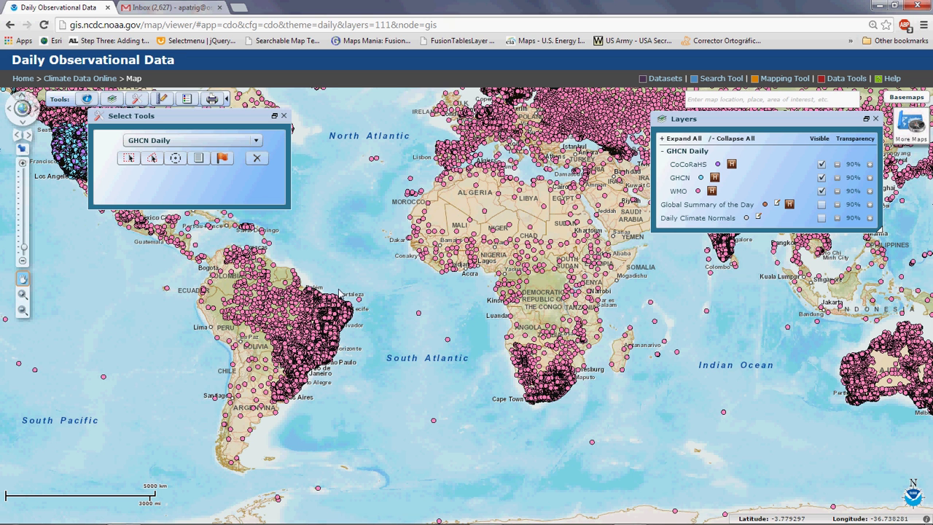
drag(335, 255, 399, 393)
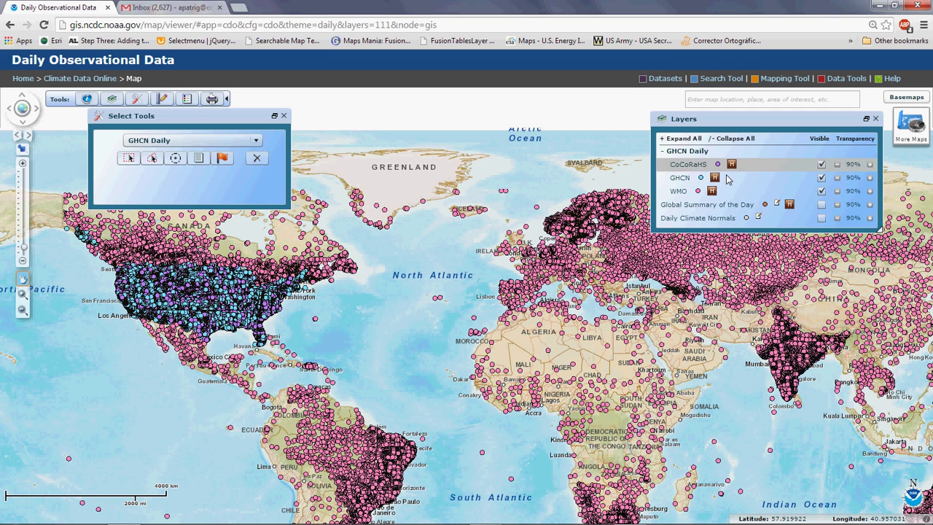
click(866, 120)
click(875, 119)
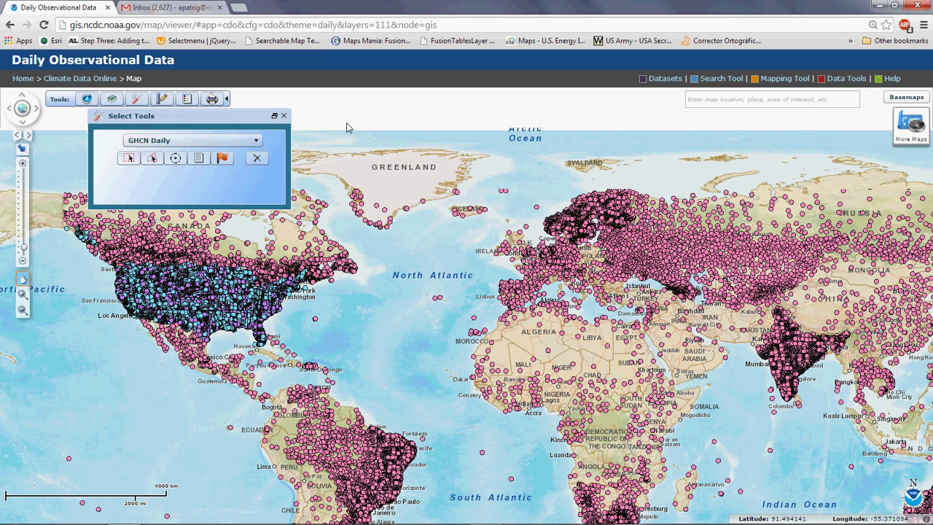
click(113, 100)
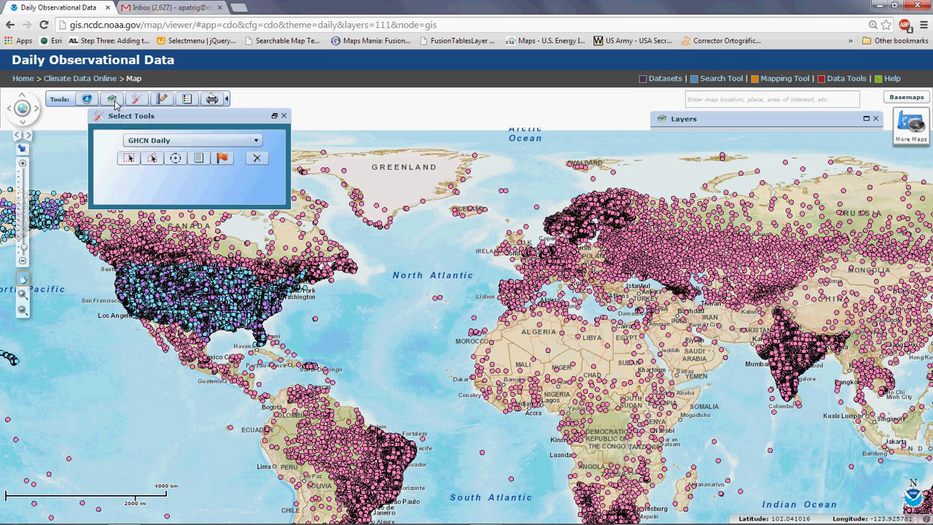
click(865, 119)
click(866, 120)
click(875, 118)
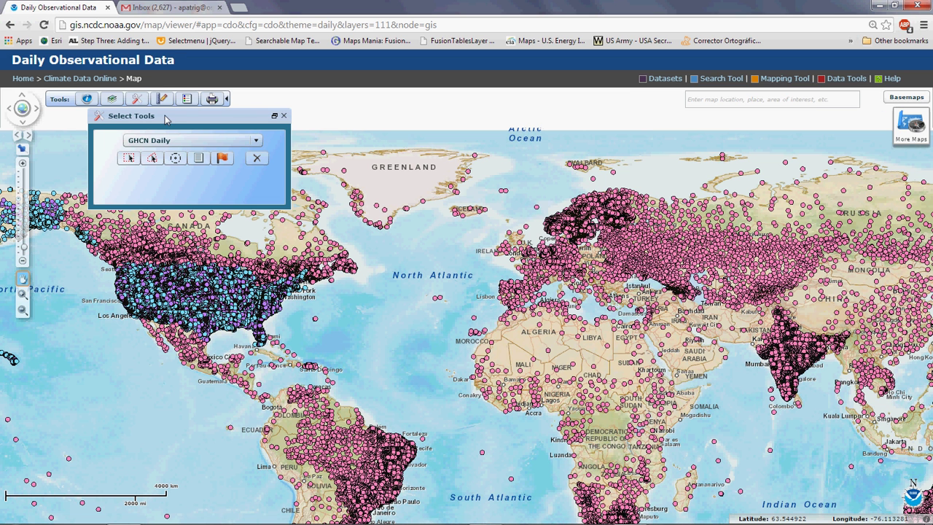
Try the rectangle and polygon selection tools, then zoom the map onto Africa and the Middle East.
drag(166, 119, 150, 136)
click(118, 181)
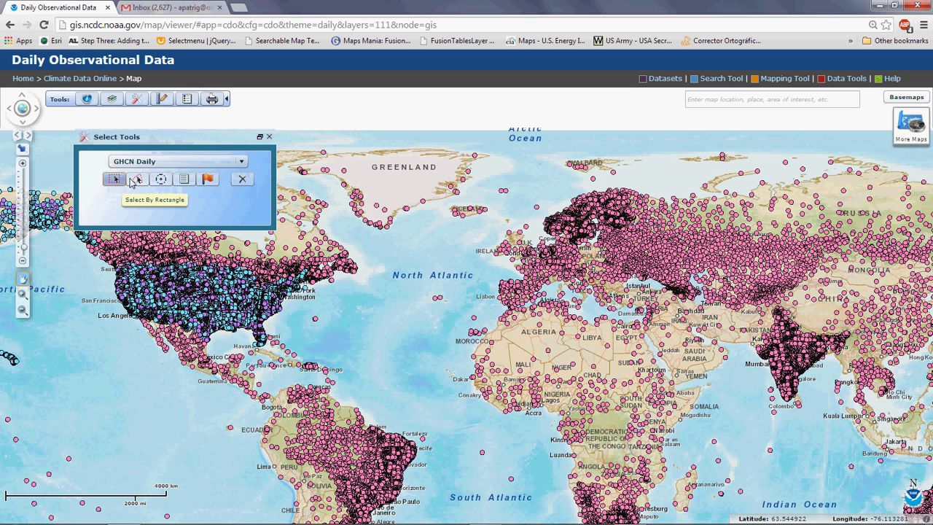
click(138, 180)
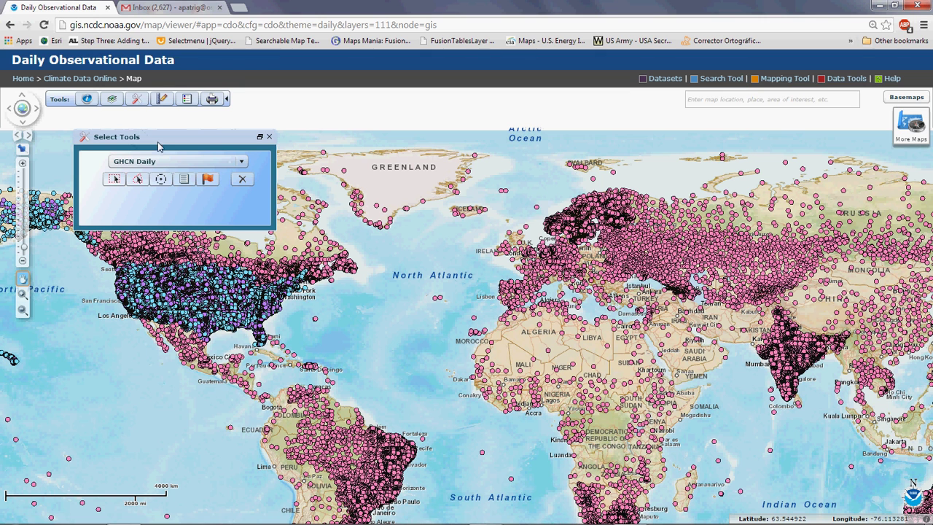
drag(155, 139, 126, 124)
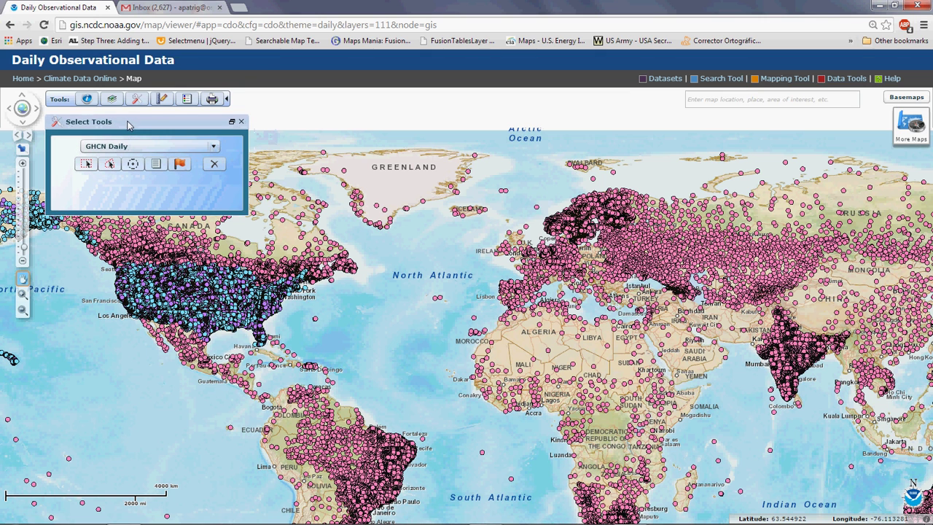
drag(392, 343, 214, 286)
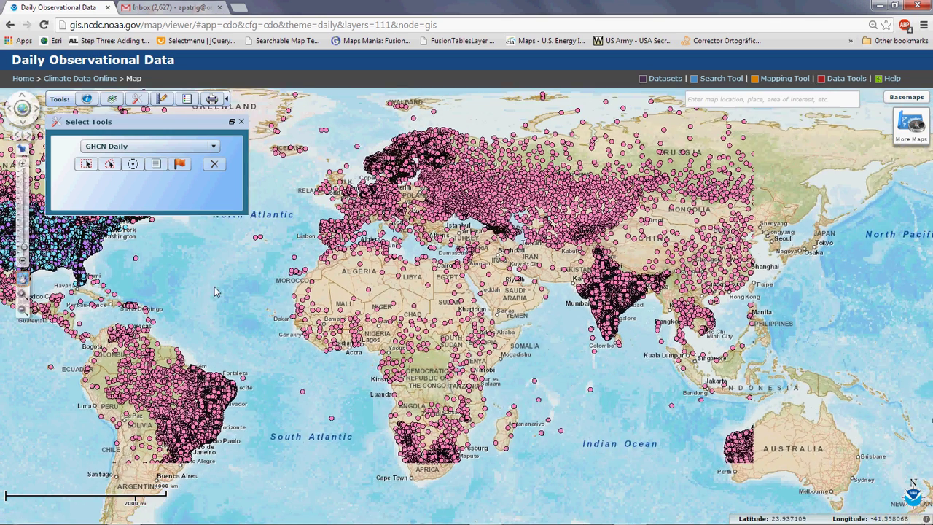
click(23, 165)
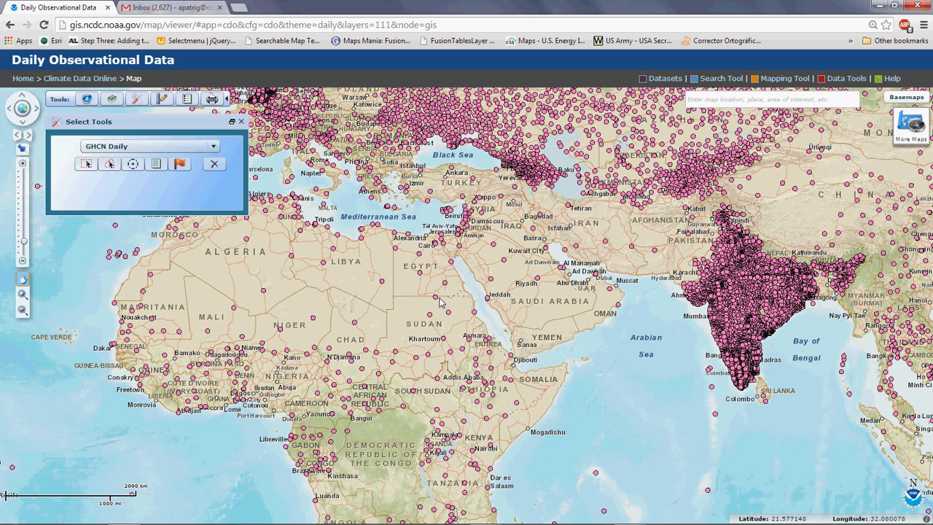
Identify the Kufra, Libya station (1956/01/01–2014/09/30) in southeastern Libya.
click(86, 100)
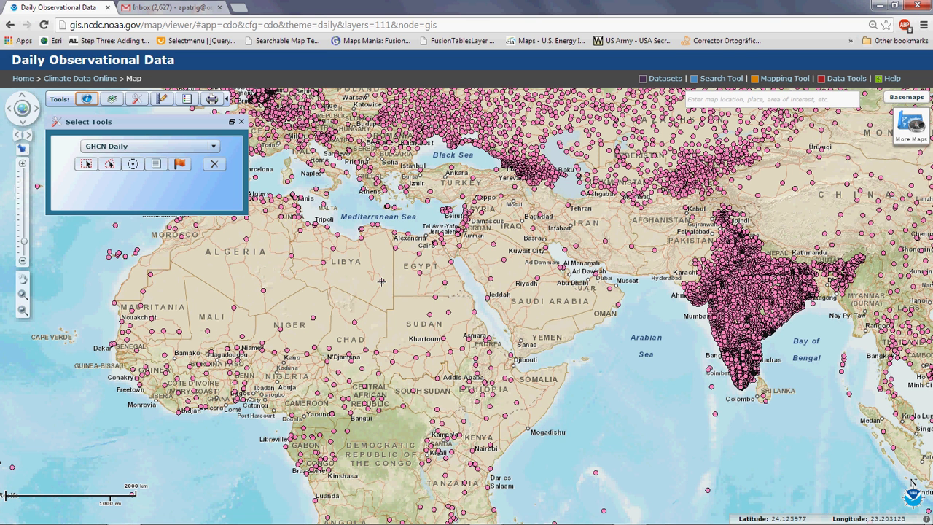
click(381, 280)
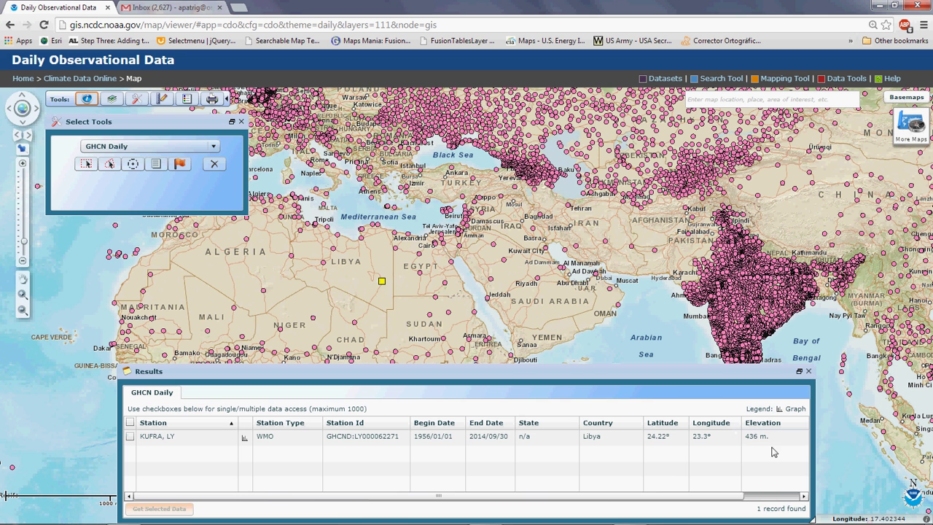
click(799, 373)
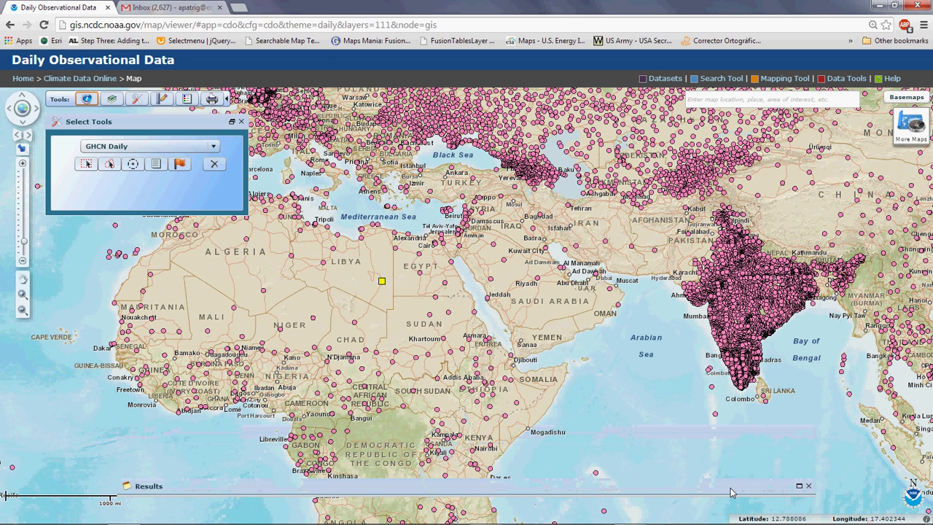
click(800, 486)
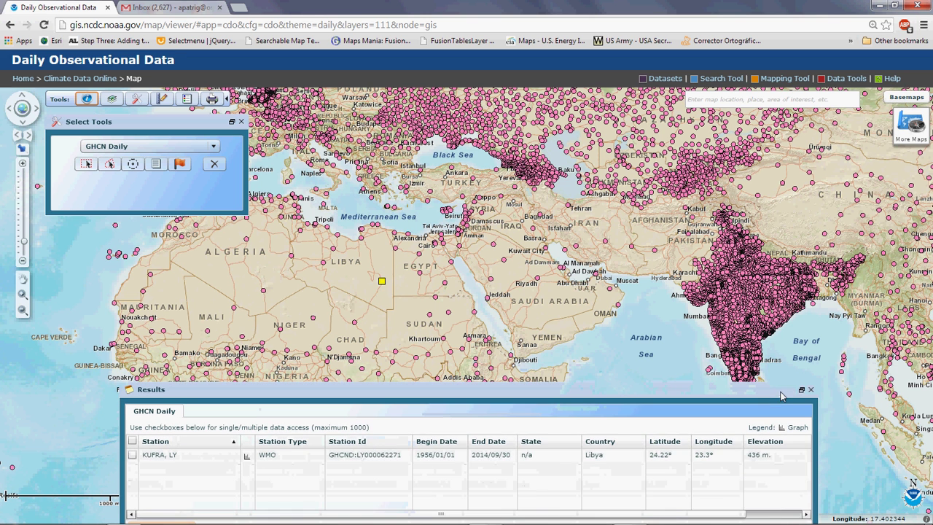
click(86, 165)
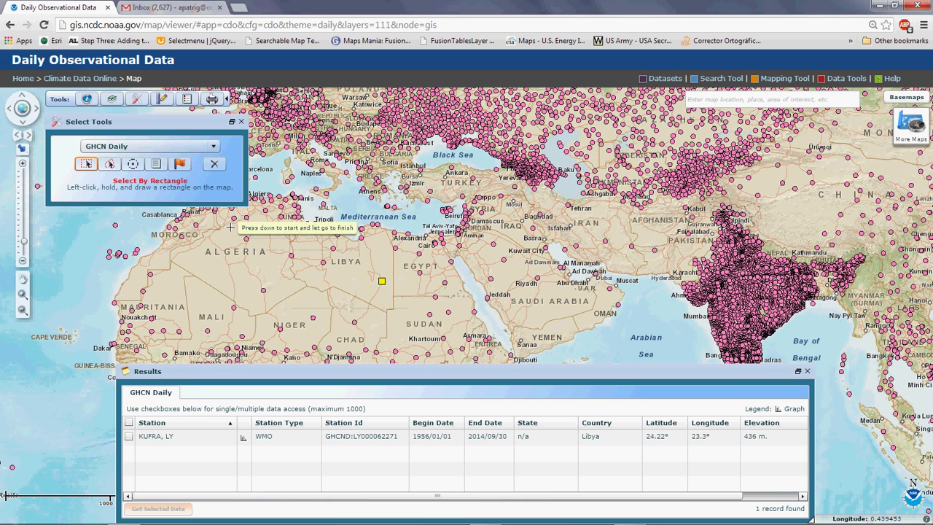
Rectangle-select stations over Libya, toggle their checkboxes, then clear the selection.
mouse_move(230, 227)
mouse_down()
mouse_move(354, 322)
mouse_move(467, 359)
mouse_move(452, 342)
mouse_up()
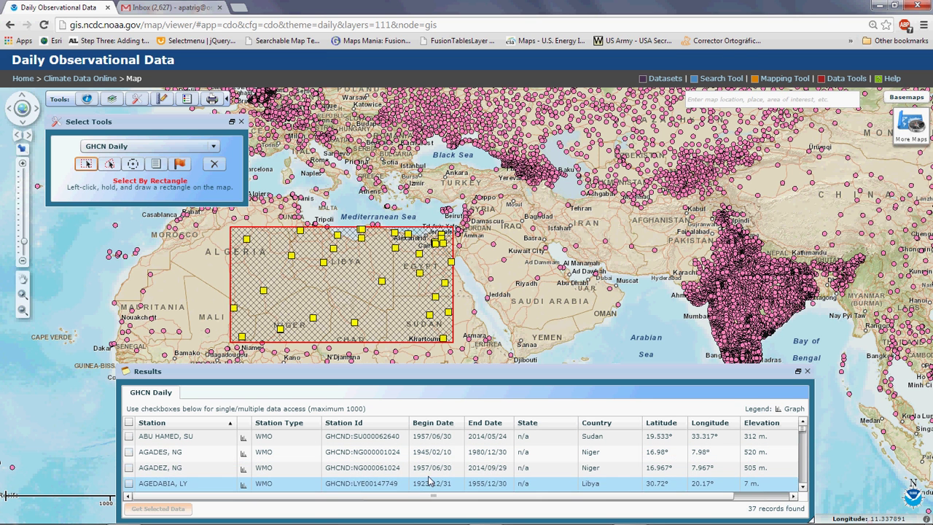
click(128, 467)
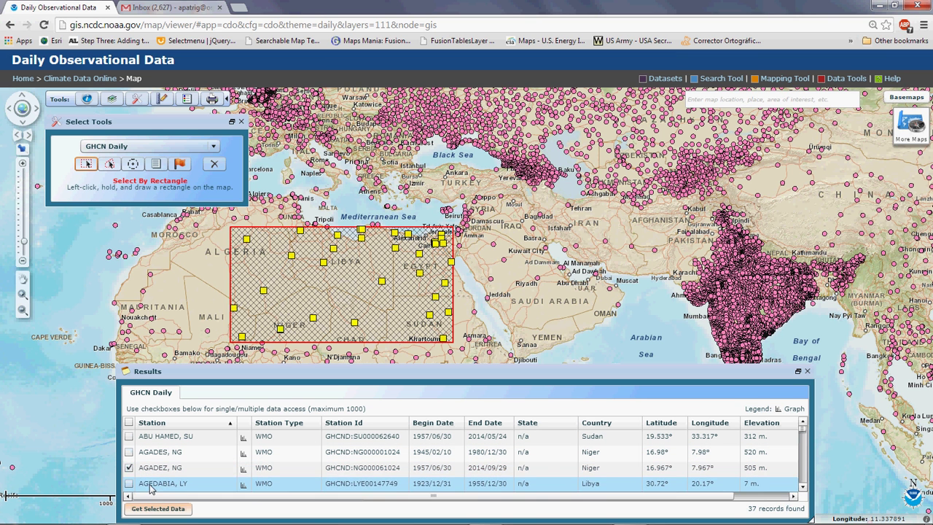
click(129, 423)
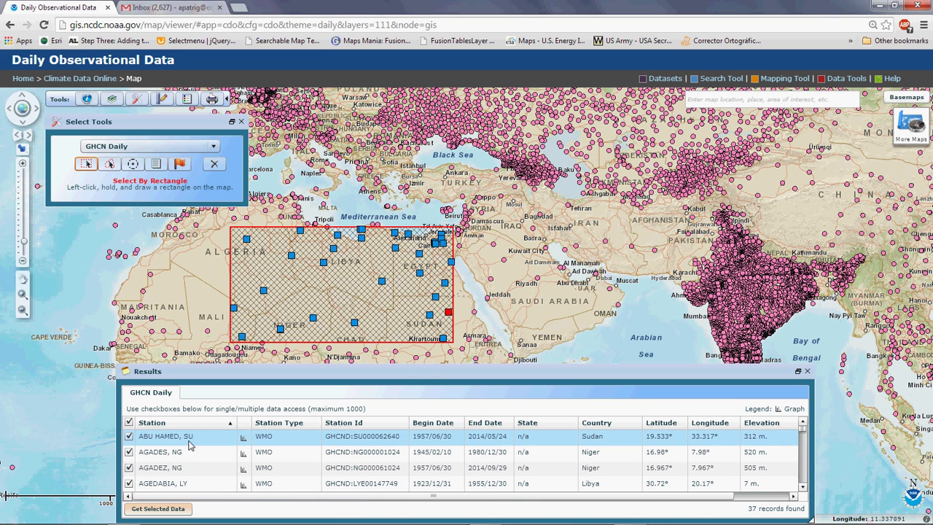
click(129, 423)
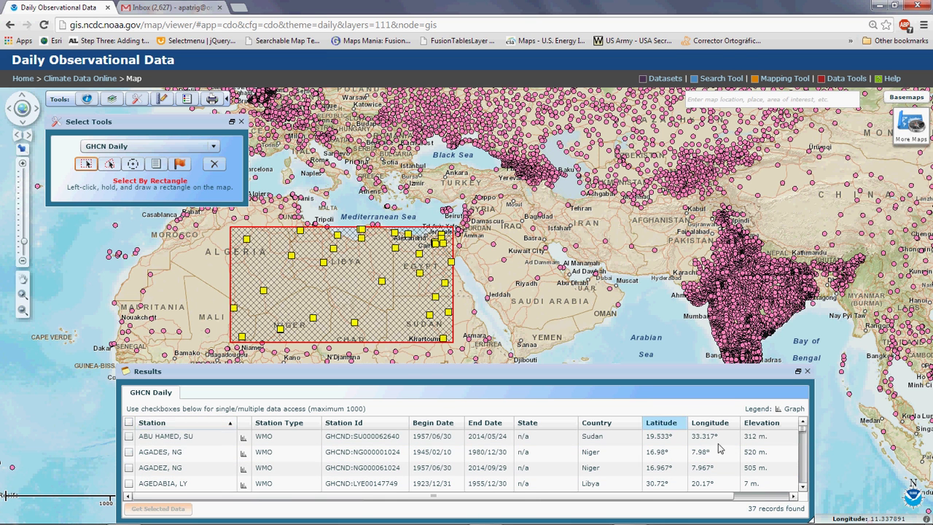
click(807, 371)
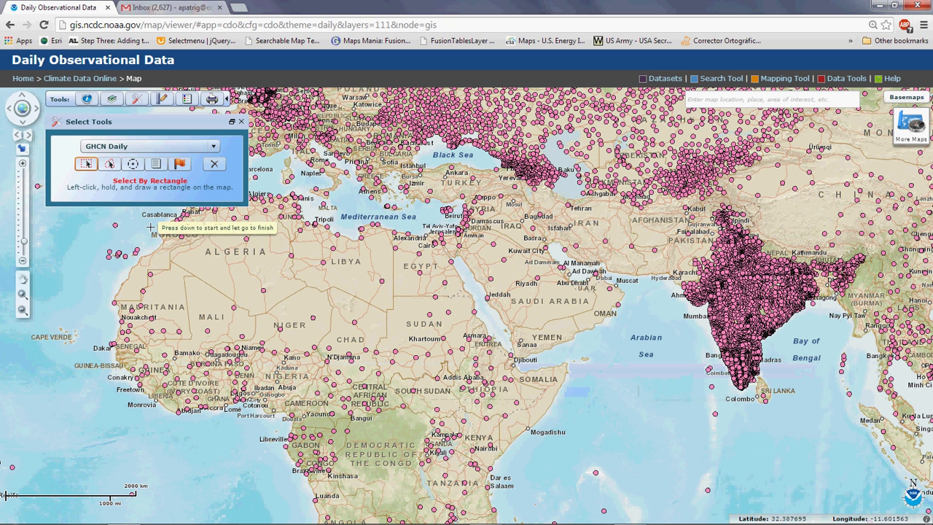
Identify and check the KUFRA, LY station, then send its data to the cart.
click(86, 99)
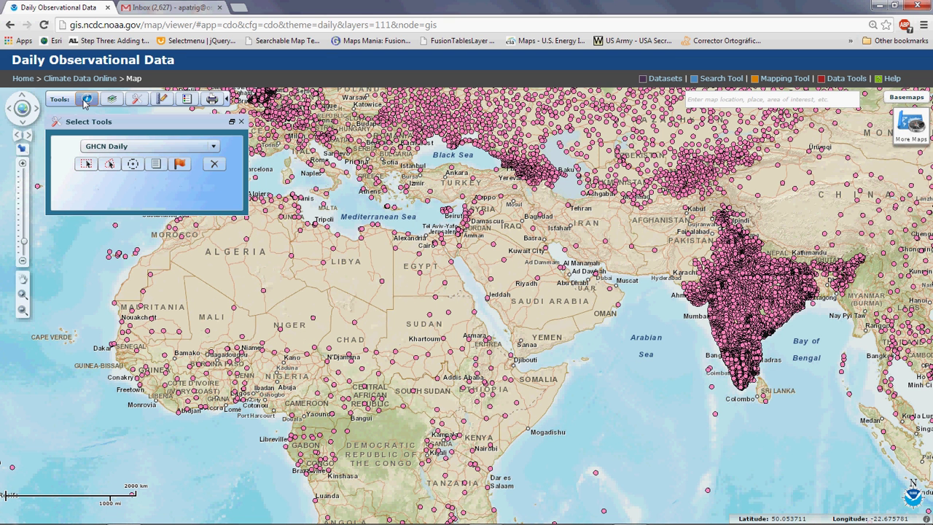
click(383, 280)
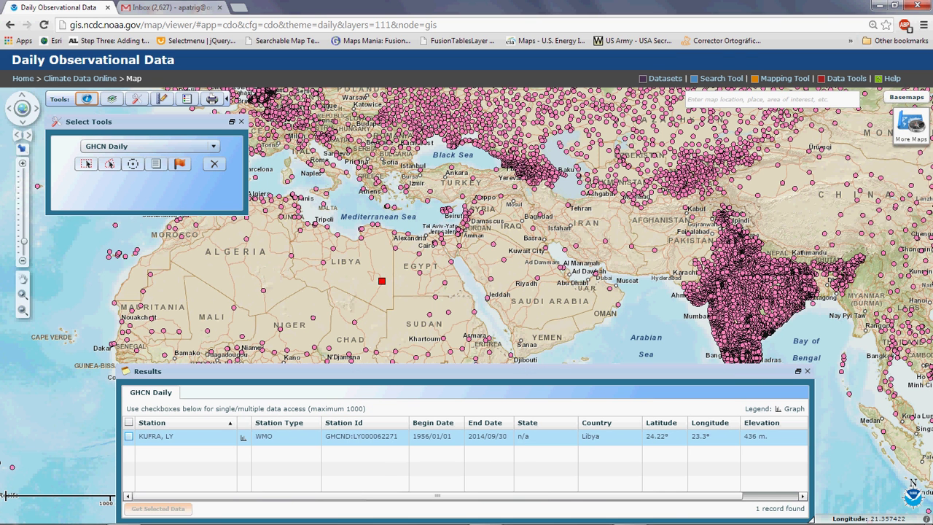
click(130, 437)
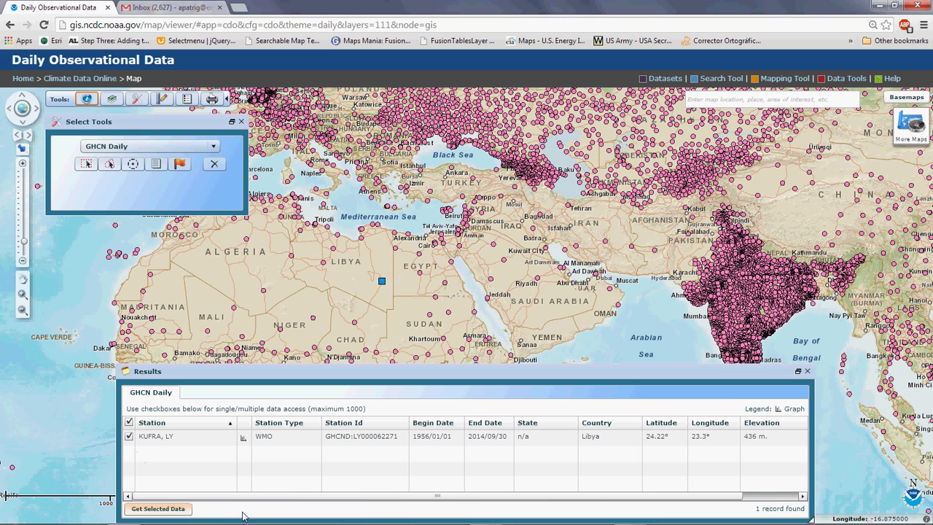
click(142, 510)
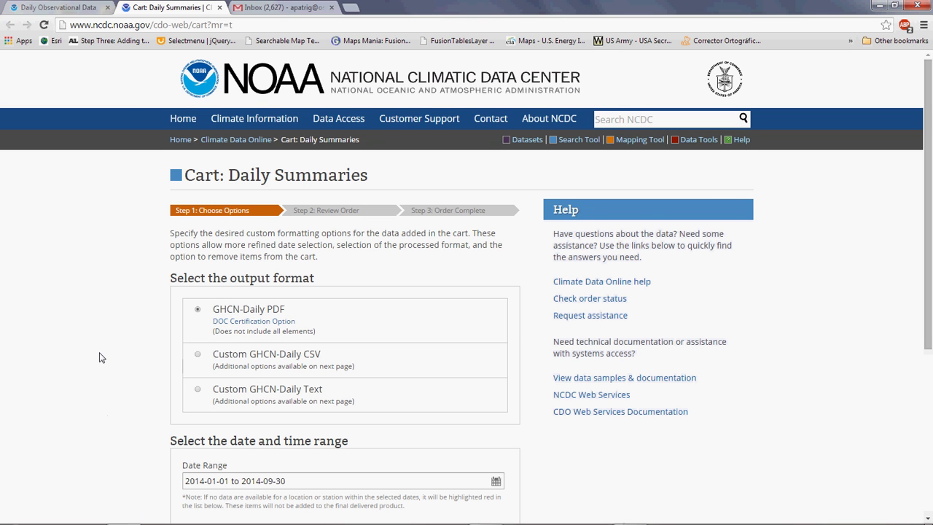
Order Custom GHCN-Daily CSV output for 1956-01-01 to 2014-09-30.
scroll(101, 357, down, 1)
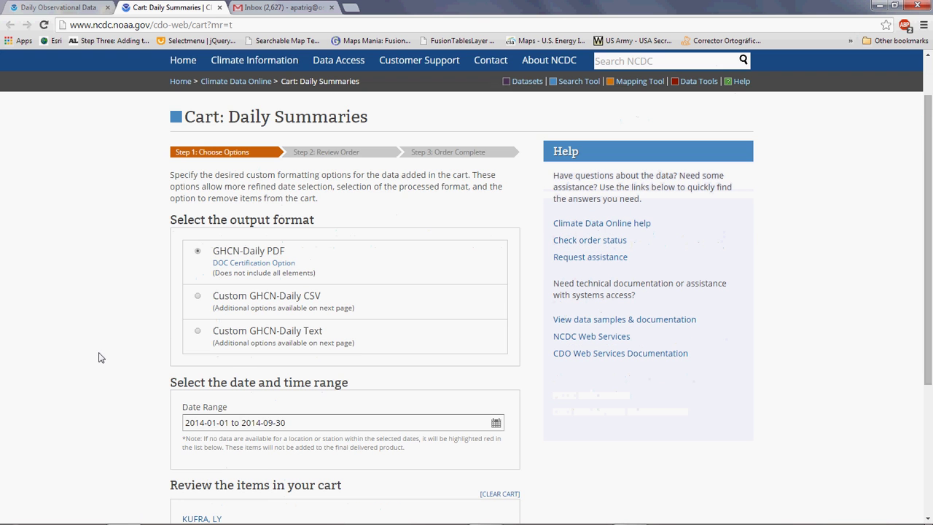
scroll(102, 357, down, 1)
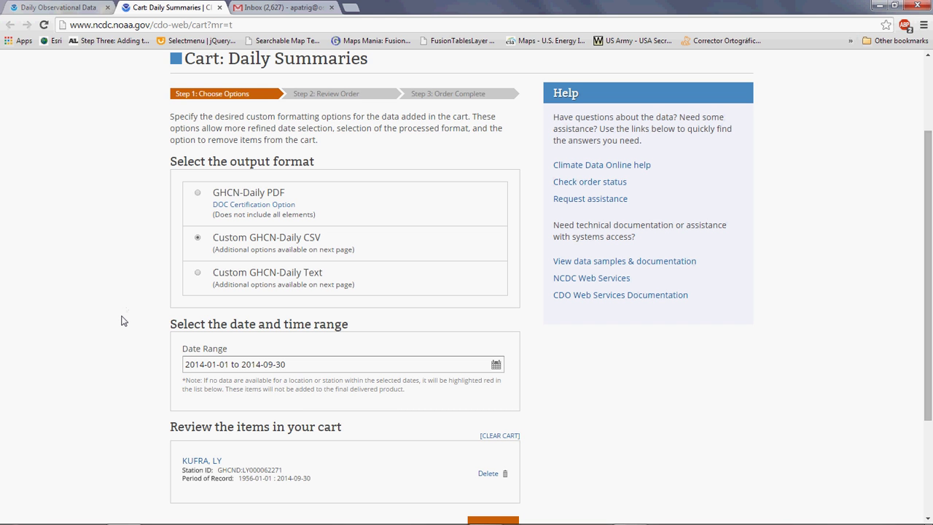
scroll(124, 318, down, 1)
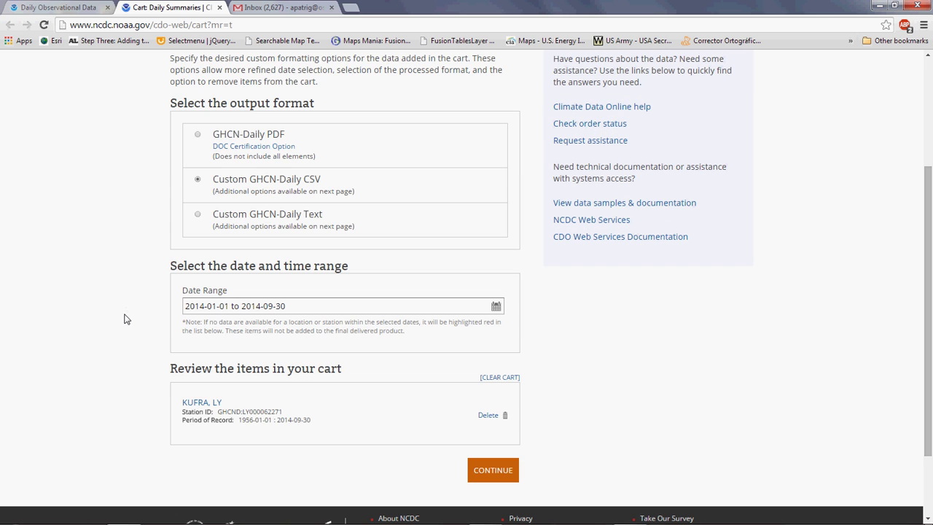
click(496, 307)
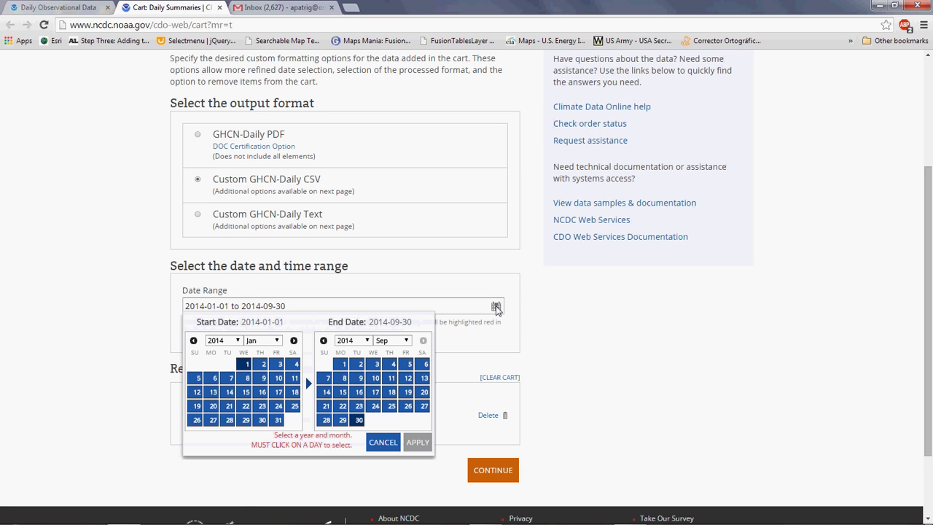
click(239, 340)
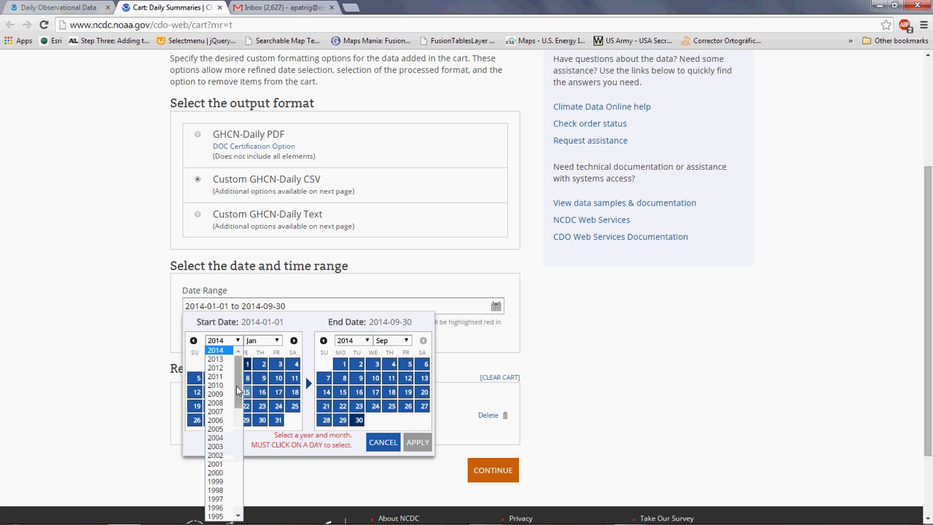
scroll(239, 411, down, 1)
drag(239, 413, 239, 494)
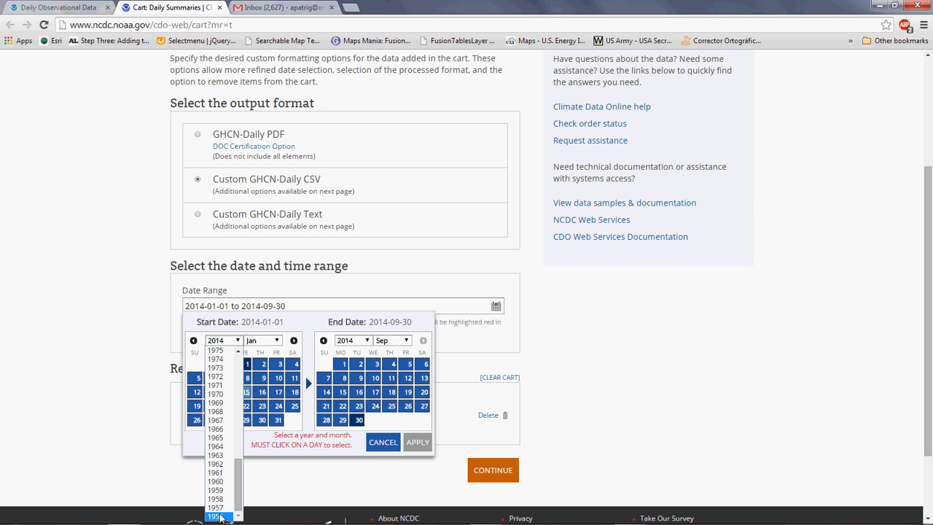
click(217, 516)
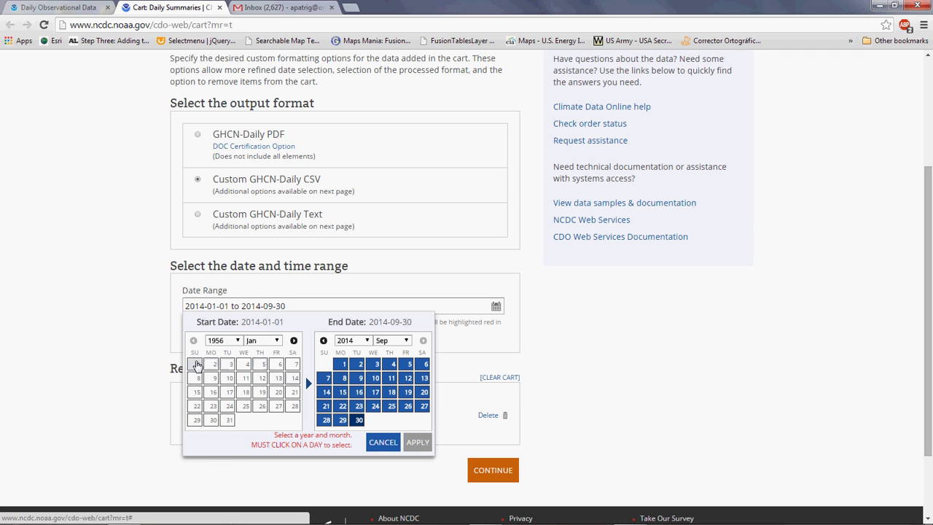
click(196, 362)
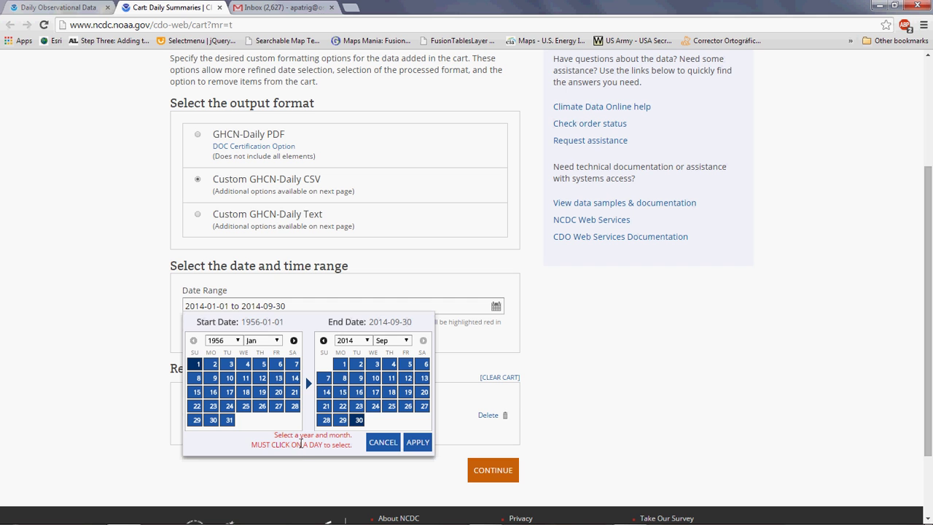
click(418, 452)
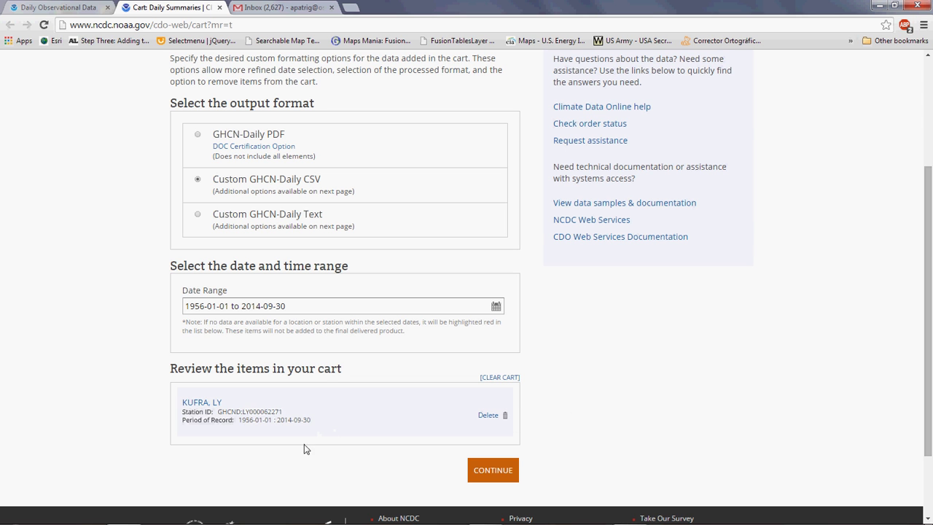
scroll(581, 451, down, 2)
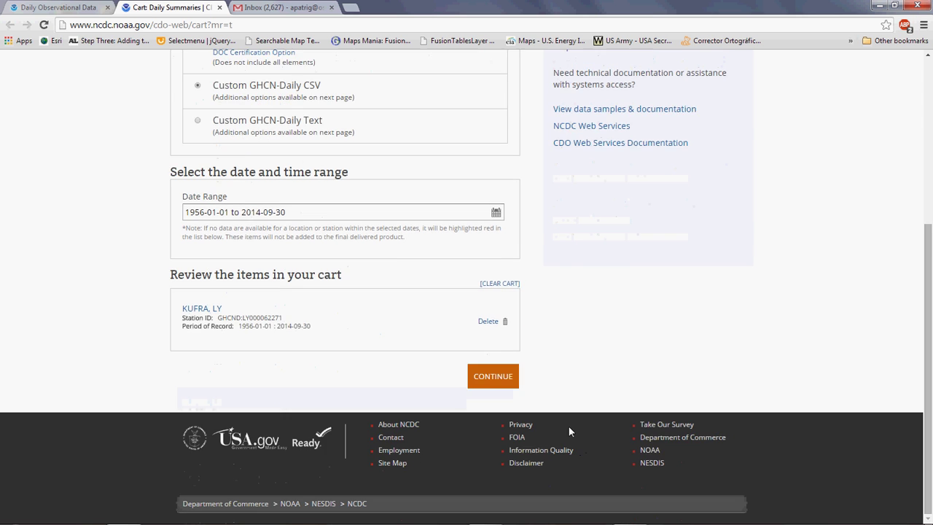
click(492, 377)
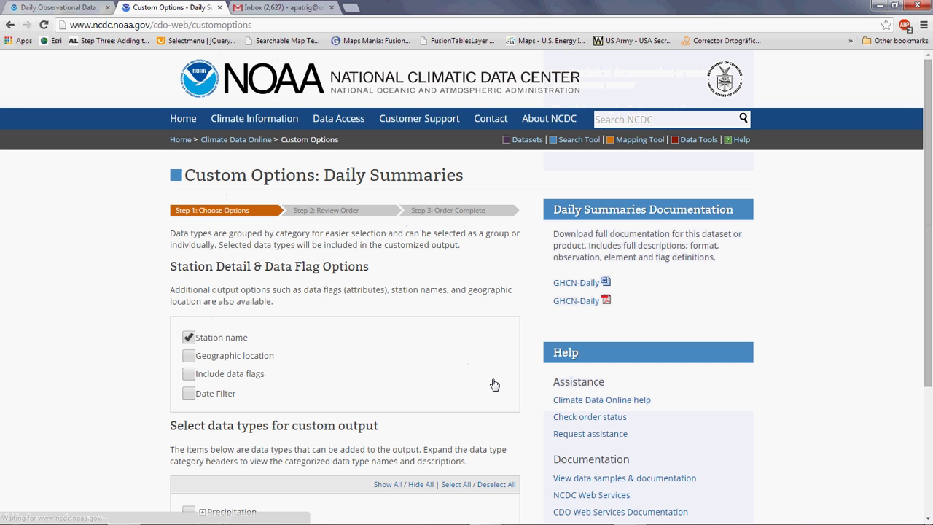
Add geographic location, PRCP, TMAX and TMIN to the Kufra order.
scroll(103, 374, down, 2)
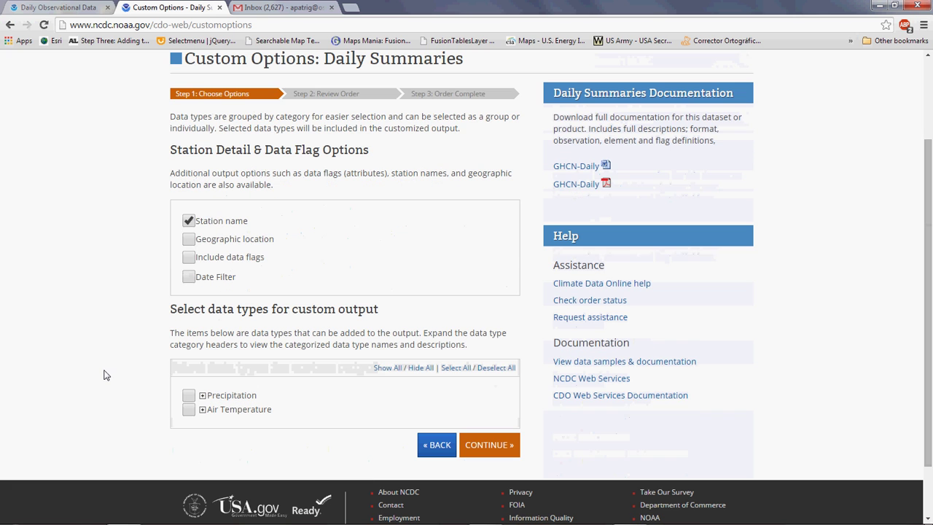
click(188, 243)
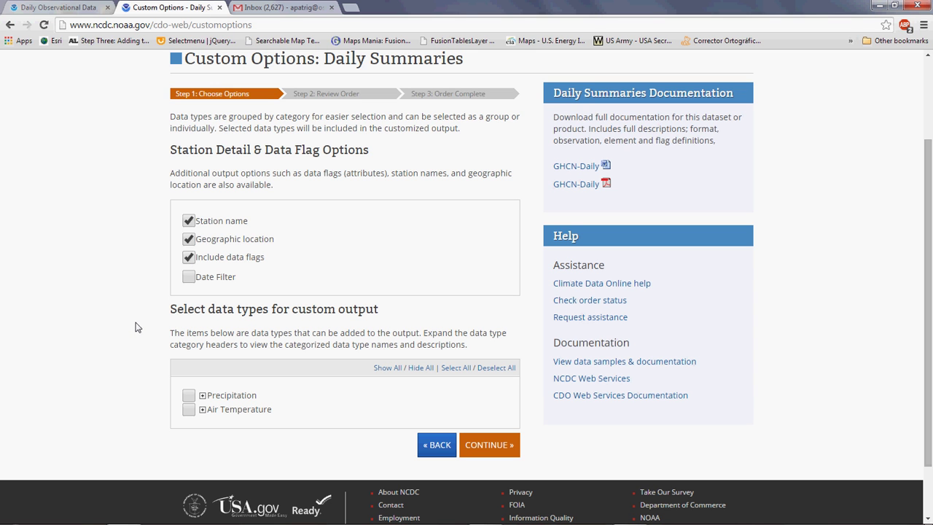
scroll(135, 327, down, 1)
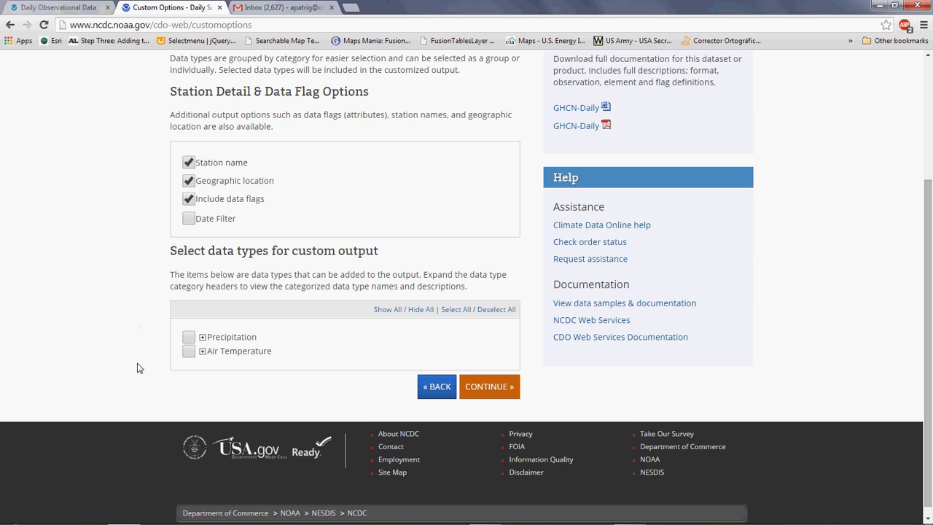
click(203, 337)
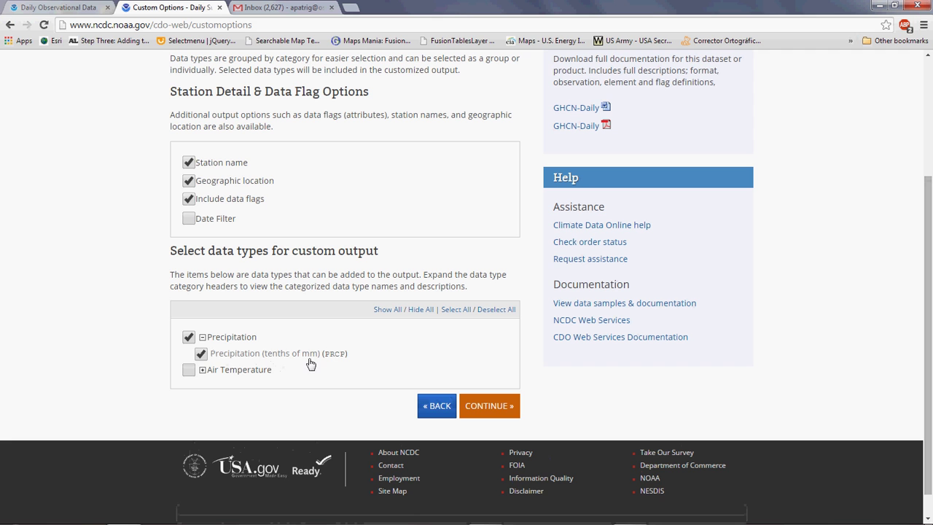
click(202, 370)
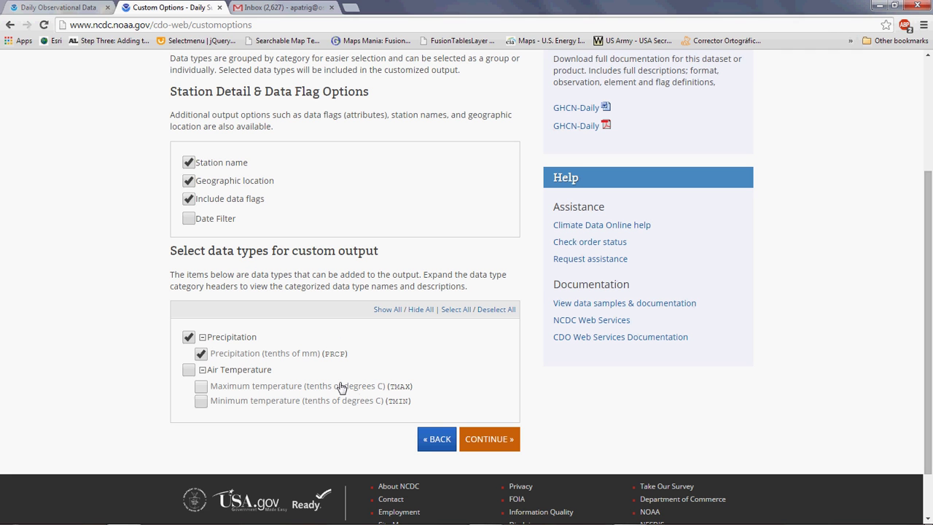
click(188, 372)
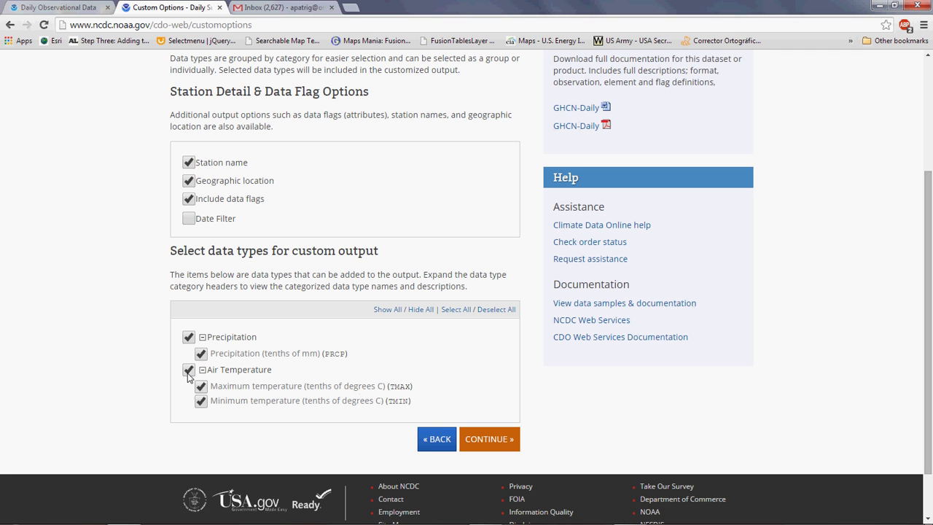
click(503, 443)
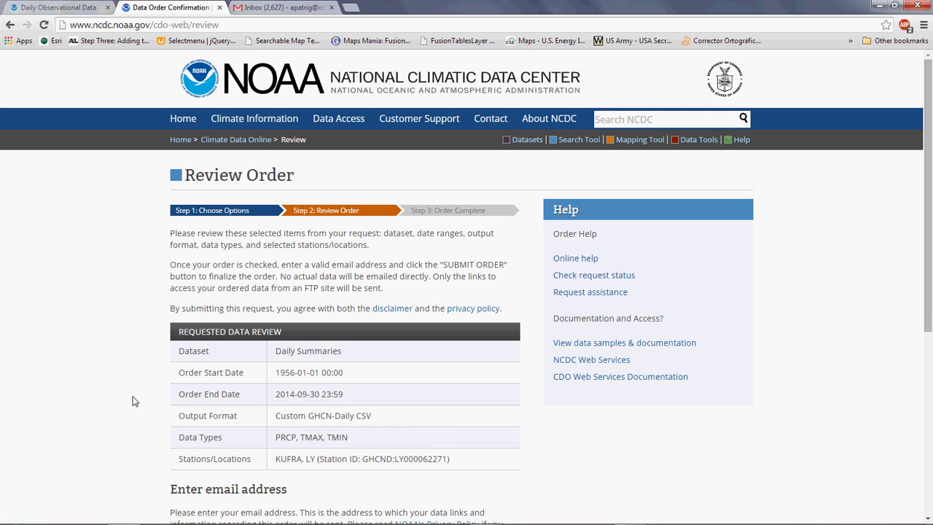
scroll(133, 401, down, 1)
scroll(133, 400, down, 2)
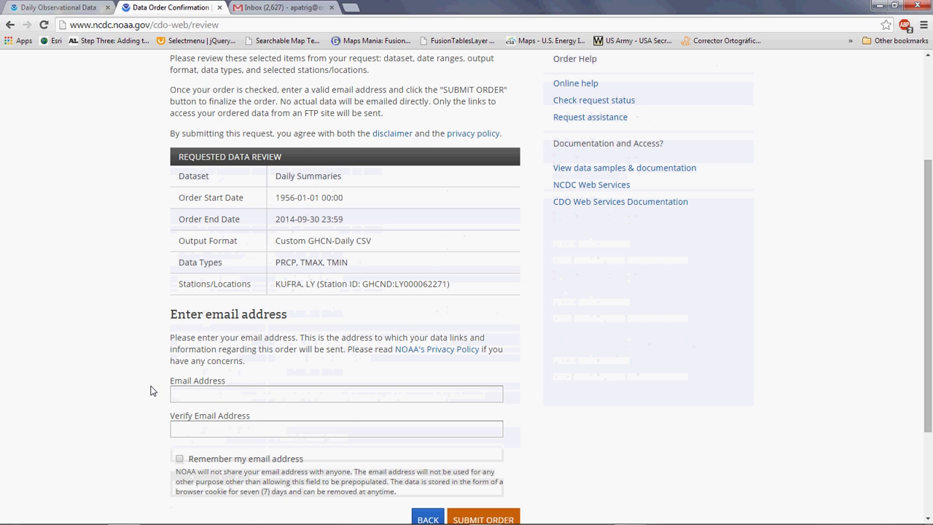
scroll(207, 337, up, 1)
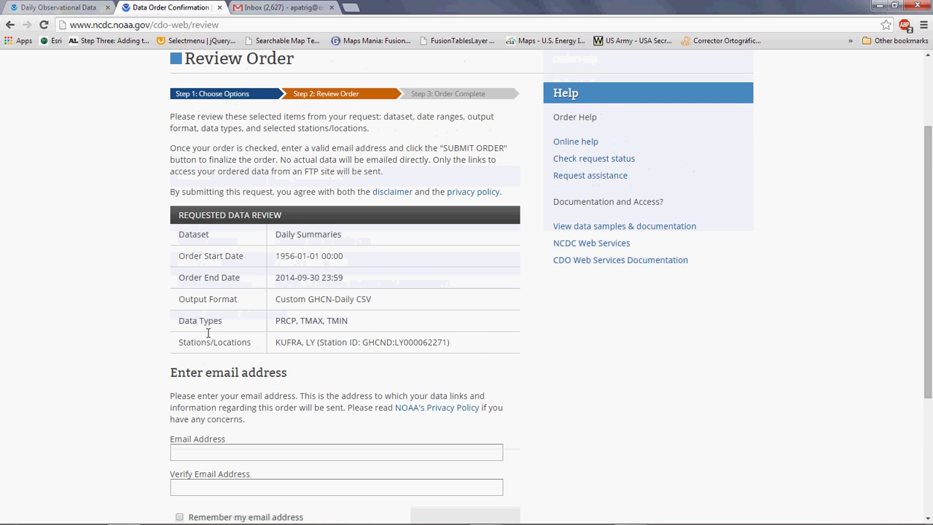
drag(277, 235, 351, 235)
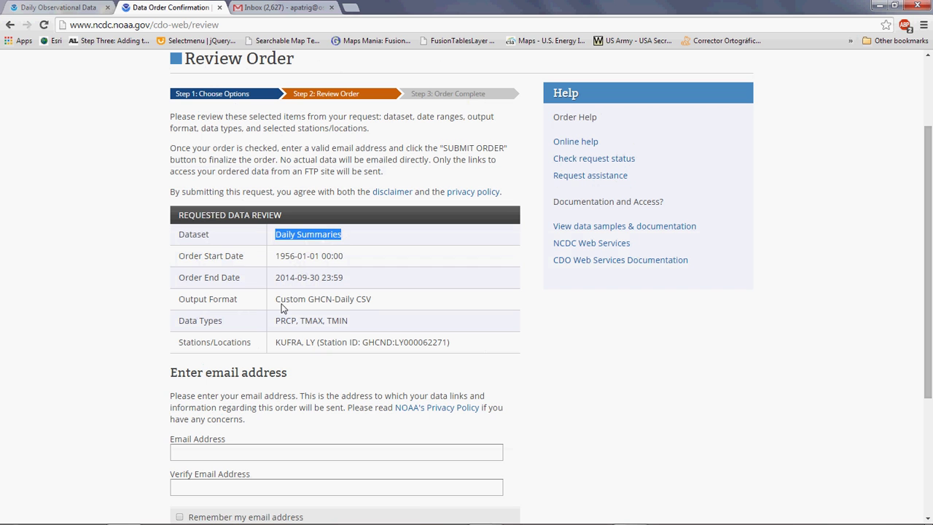
drag(276, 256, 300, 283)
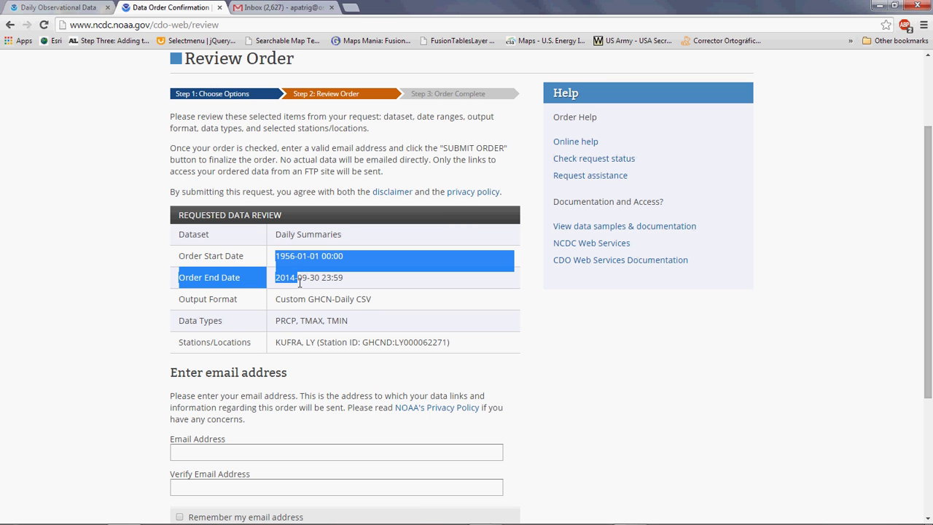
click(270, 341)
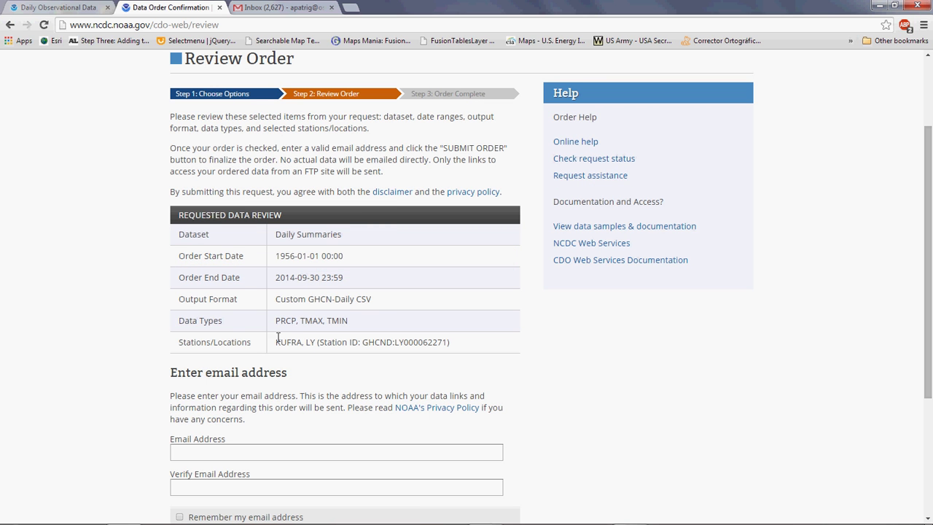
drag(276, 321, 366, 323)
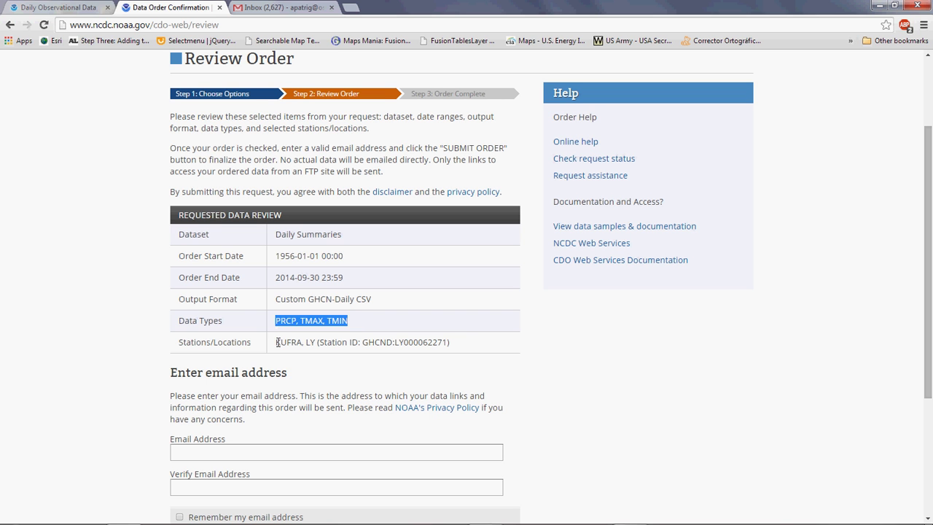
drag(277, 342, 318, 341)
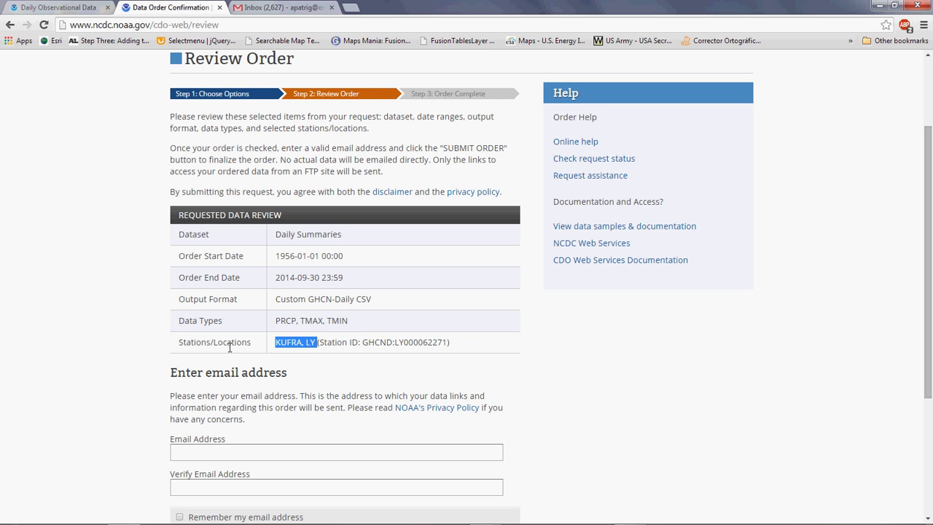
scroll(177, 368, down, 1)
Enter and verify the contact e-mail address, then submit the Kufra order.
click(218, 392)
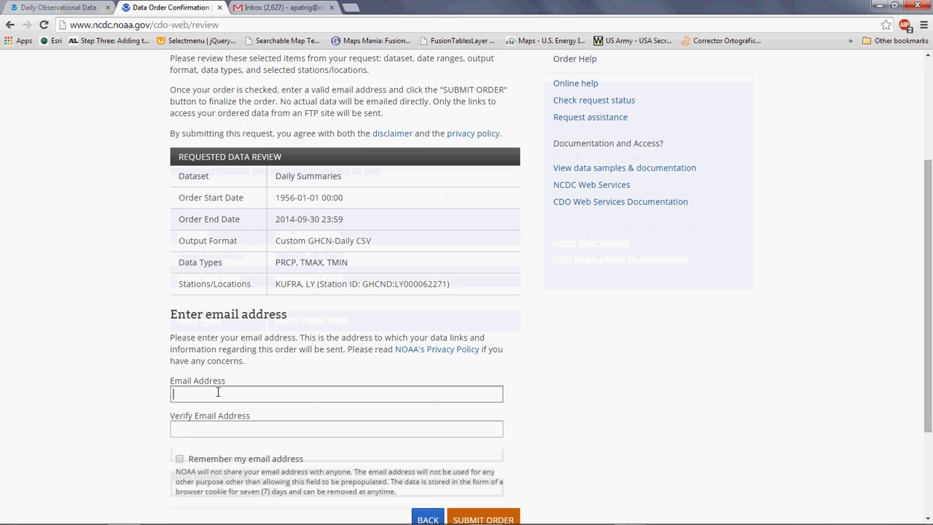
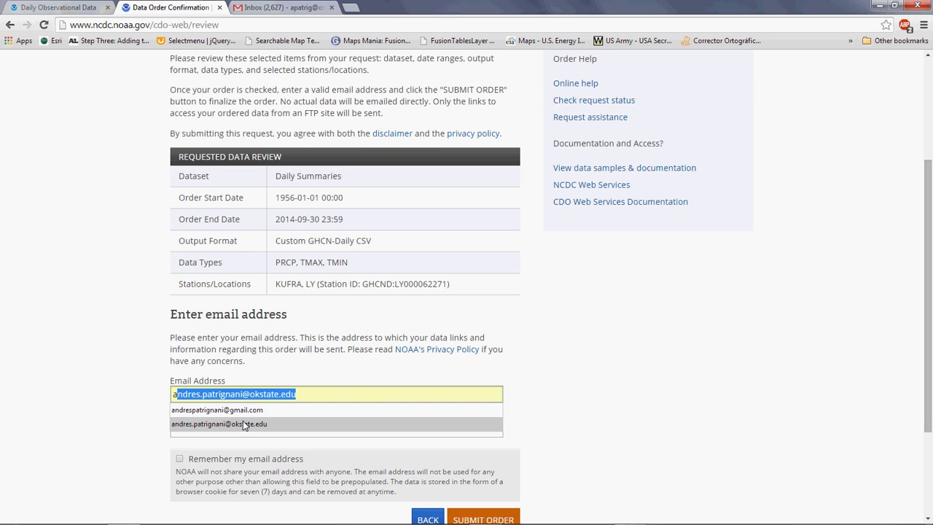
click(310, 426)
click(283, 427)
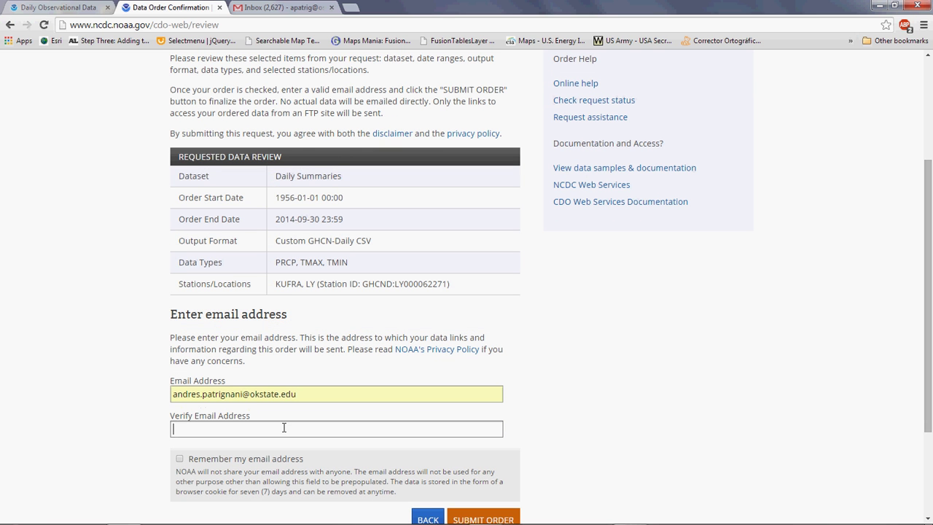
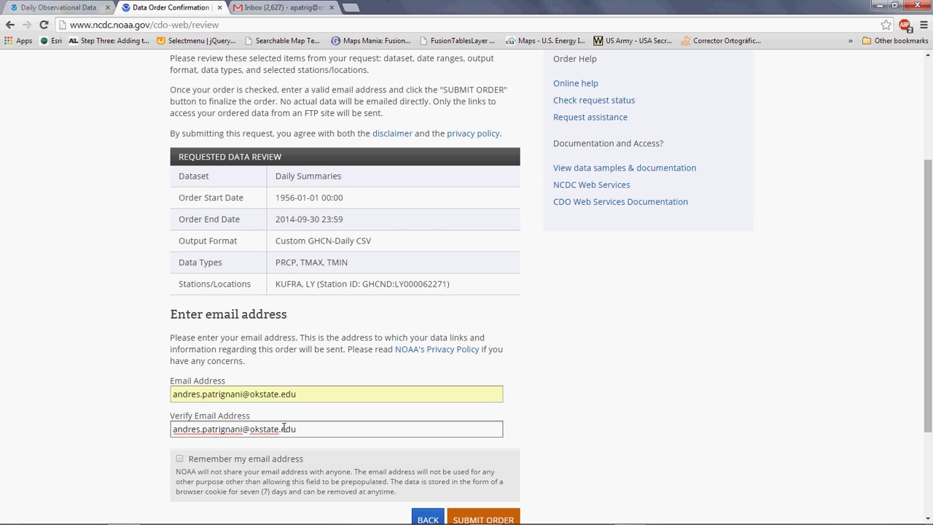
click(663, 462)
scroll(664, 462, down, 1)
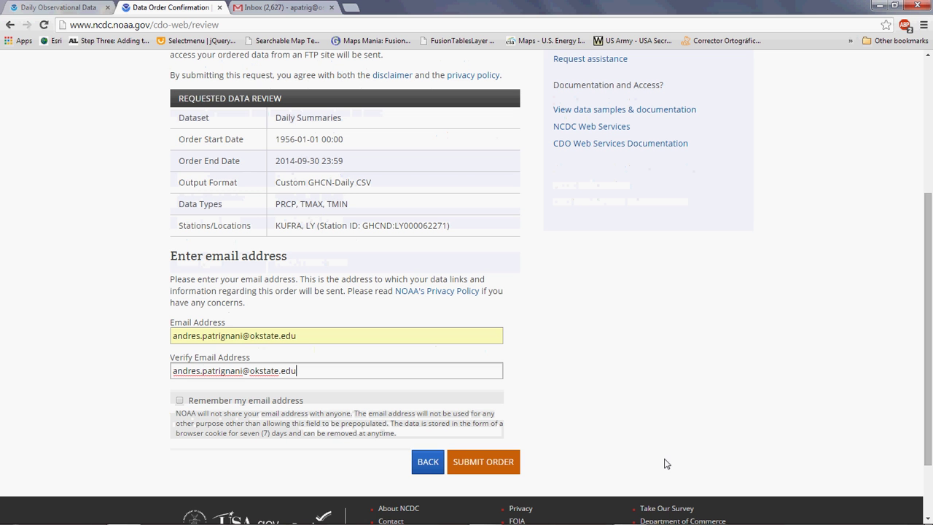
click(506, 469)
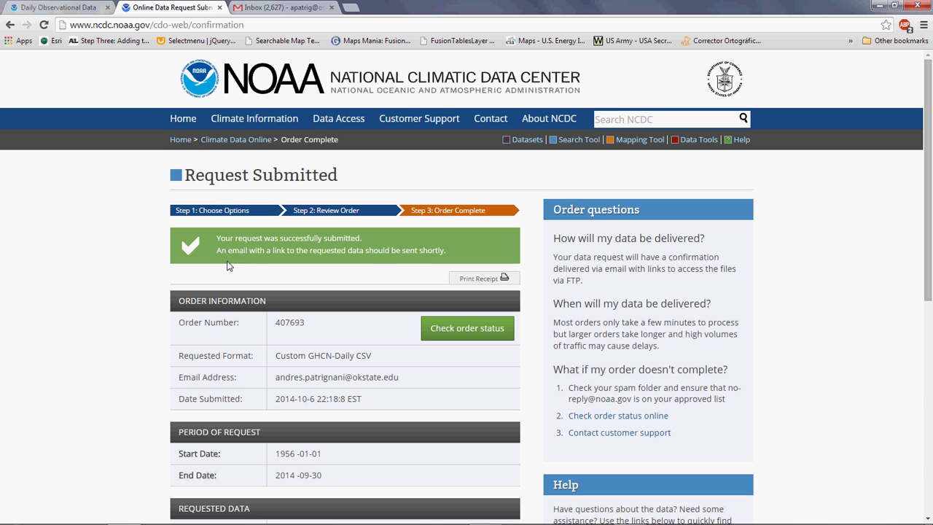
In Gmail Promotions, read the CDO request-submitted e-mail showing order status Submitted, then return to Promotions.
click(276, 7)
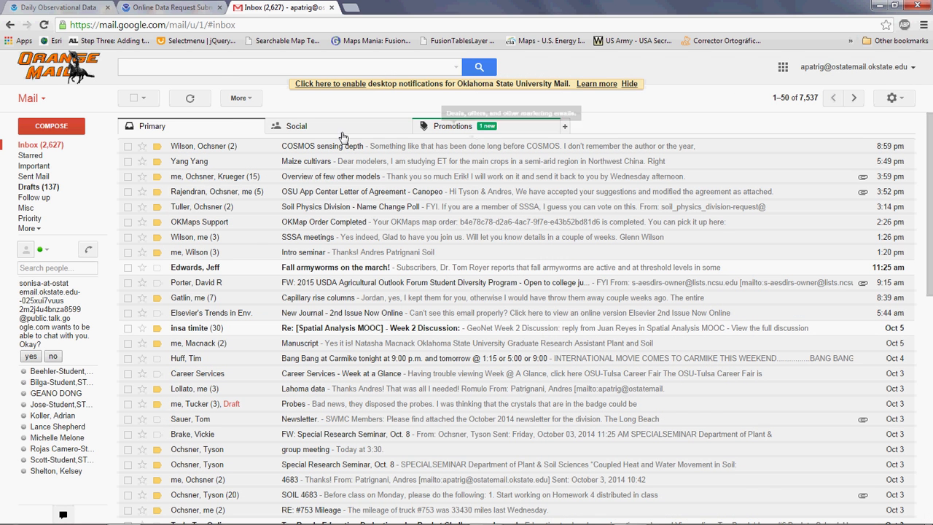
click(441, 128)
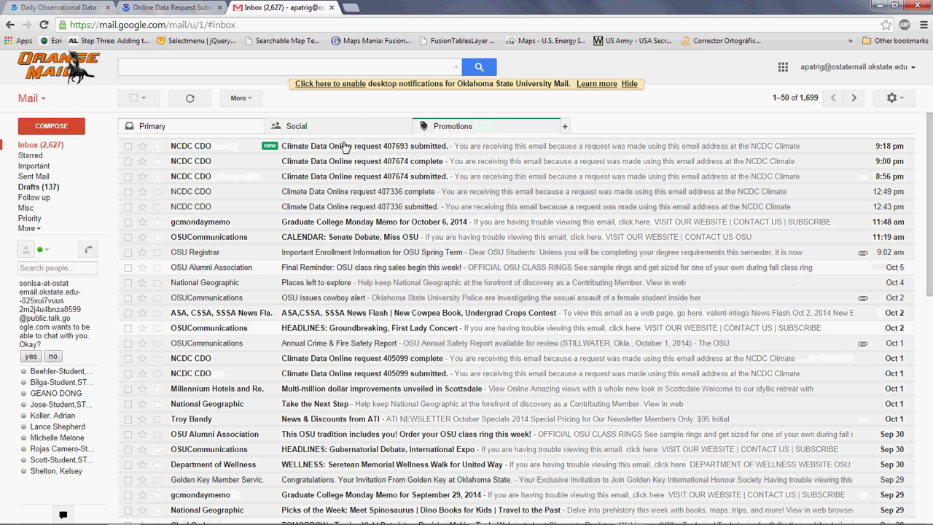
click(303, 179)
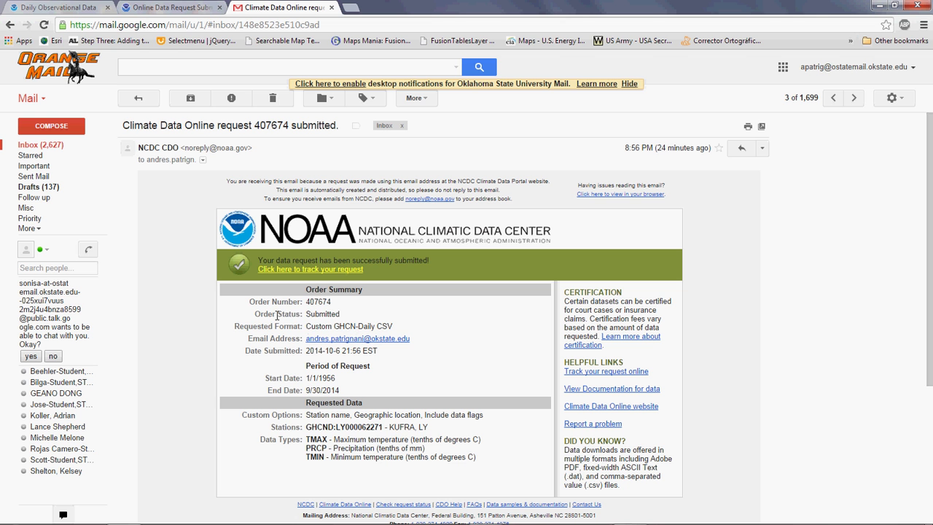
drag(257, 313, 372, 314)
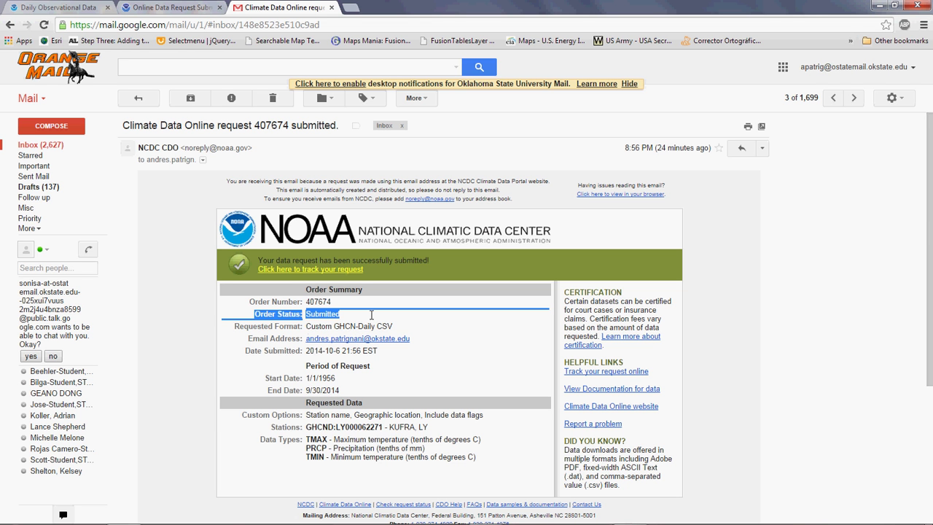
click(58, 146)
click(460, 131)
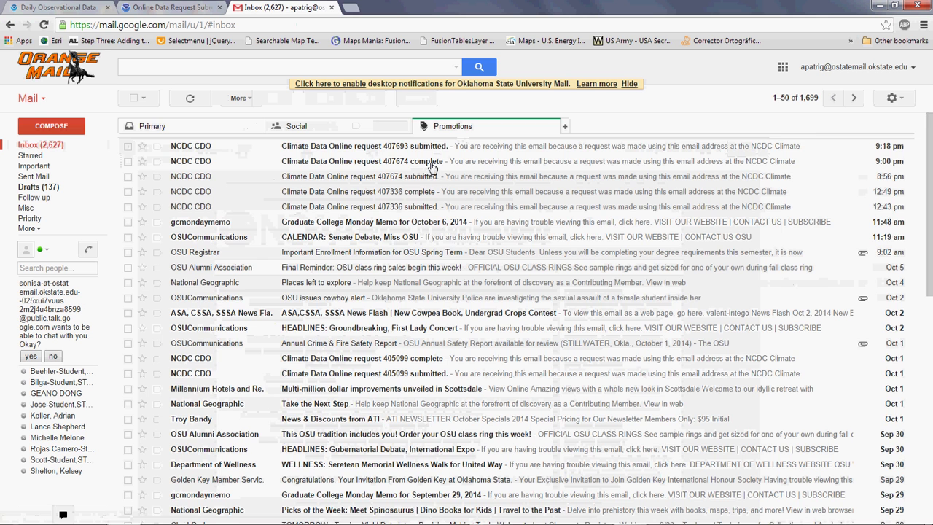
Open the Kufra request-complete e-mail and start downloading its data file.
click(428, 164)
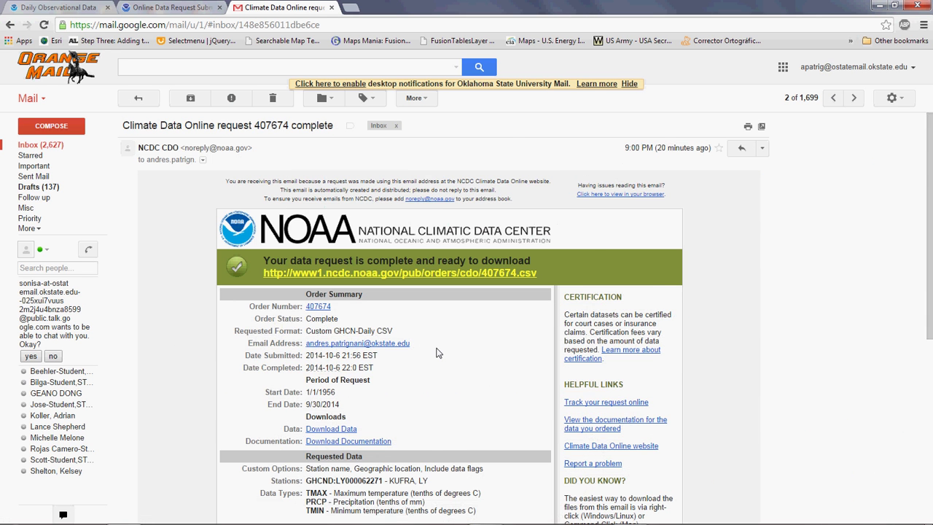
scroll(438, 353, down, 2)
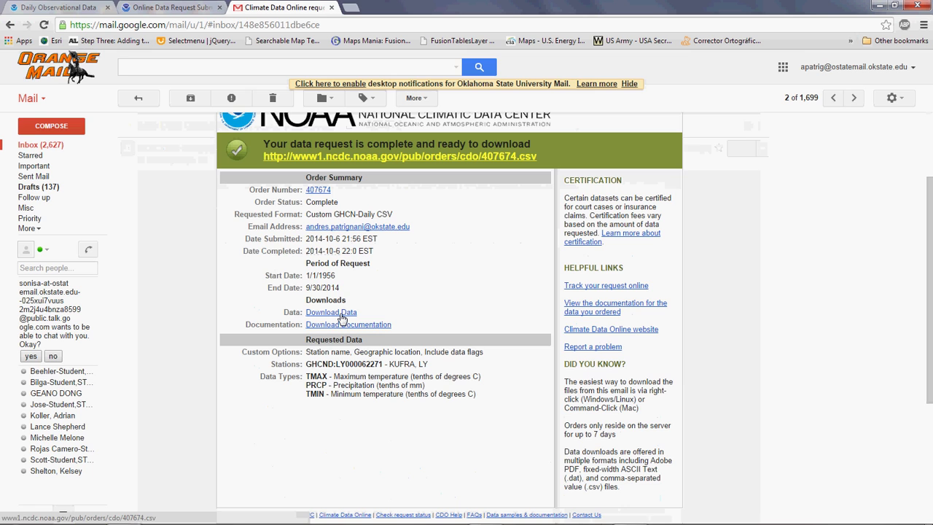
click(340, 314)
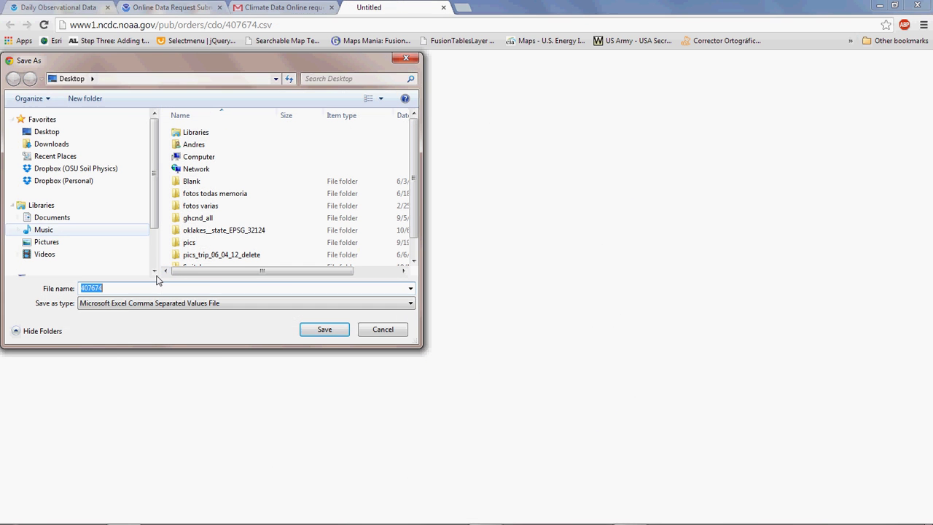
Save the download as Lybia.csv over the existing copy, then open it.
text(Lyb)
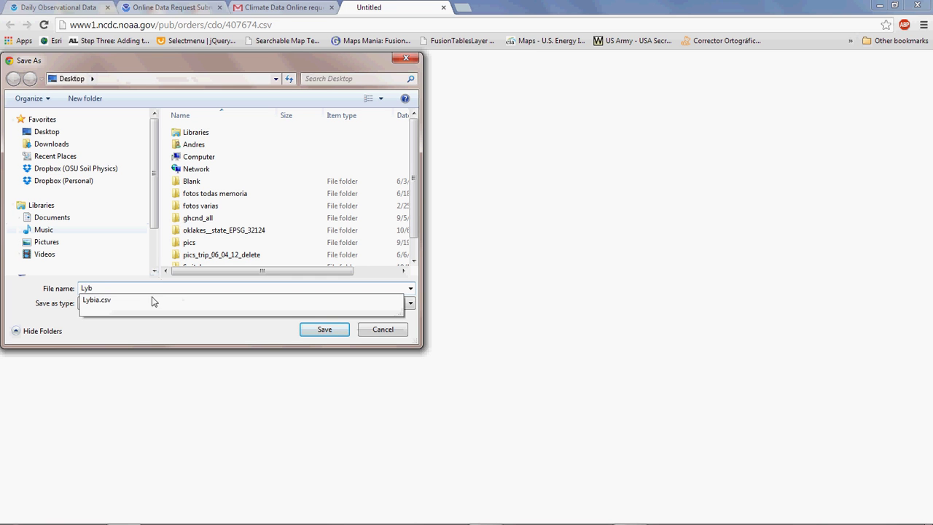
click(105, 300)
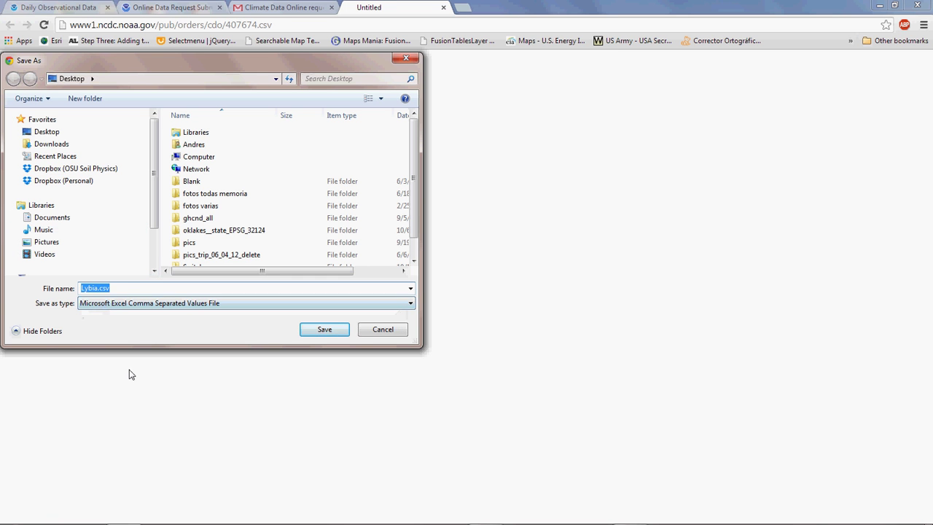
click(336, 331)
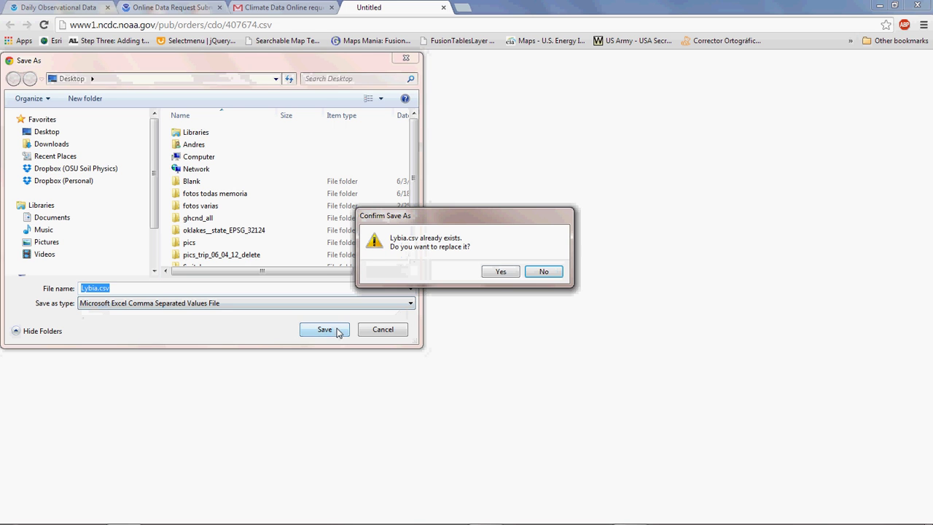
click(494, 273)
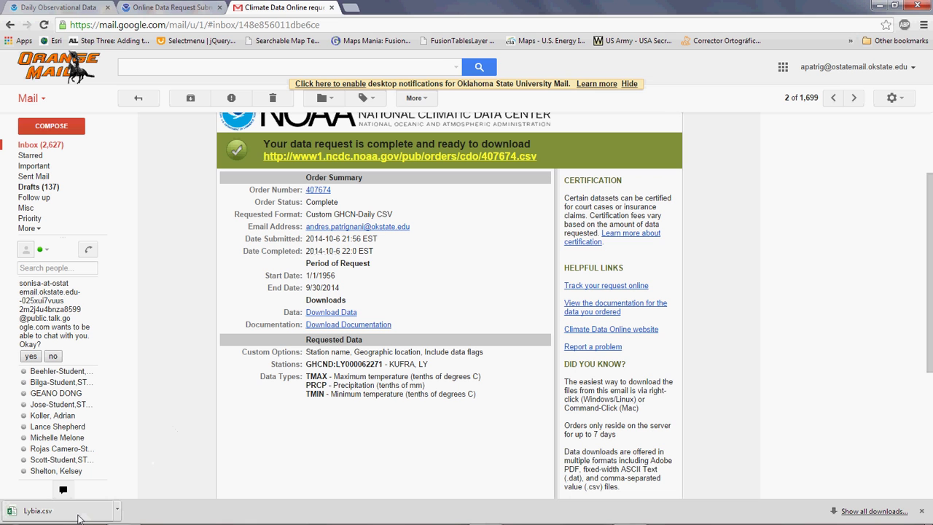
click(79, 514)
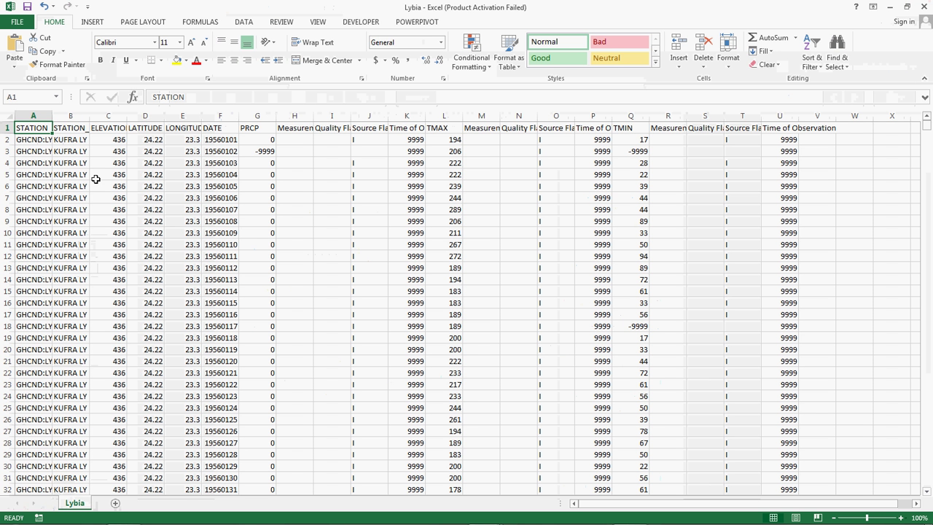
Inspect station B2, elevation C2, PRCP G2 and missing G3, TMAX L2 and TMIN Q2.
click(65, 142)
click(102, 143)
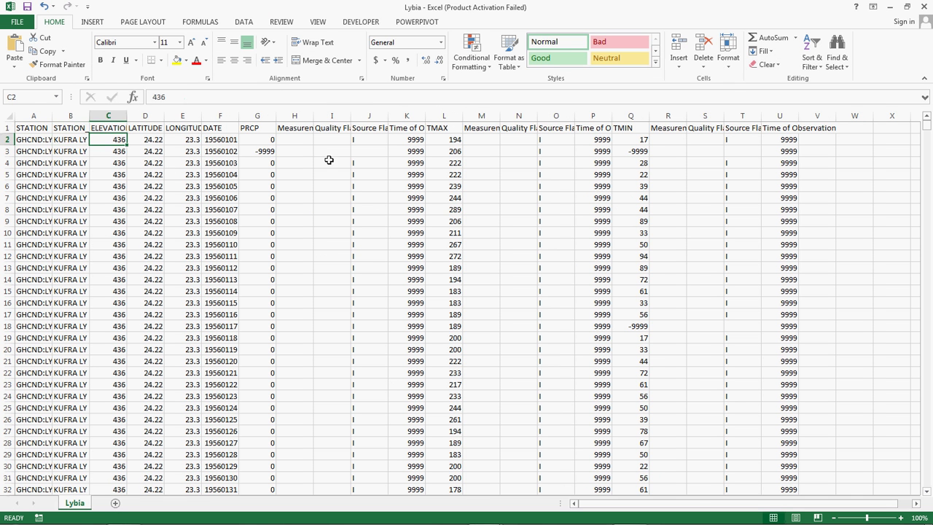
click(268, 142)
click(262, 152)
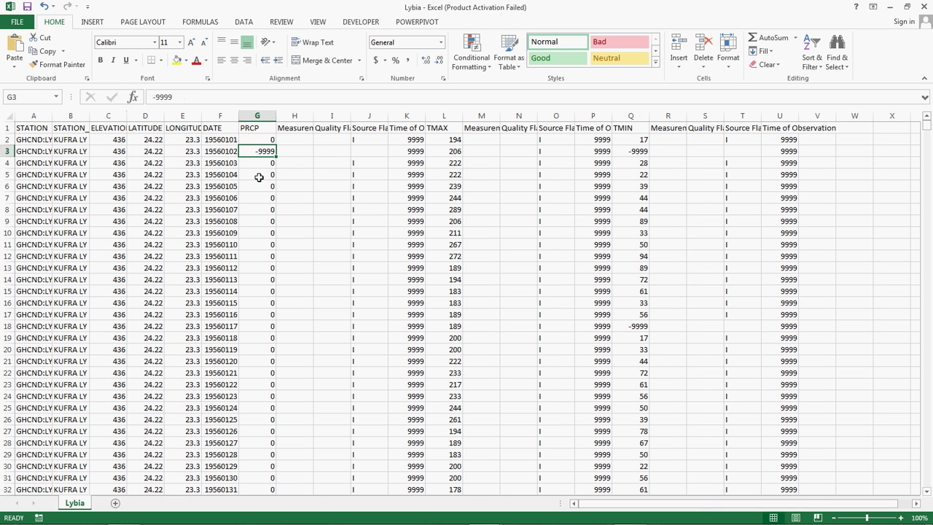
click(460, 139)
click(637, 139)
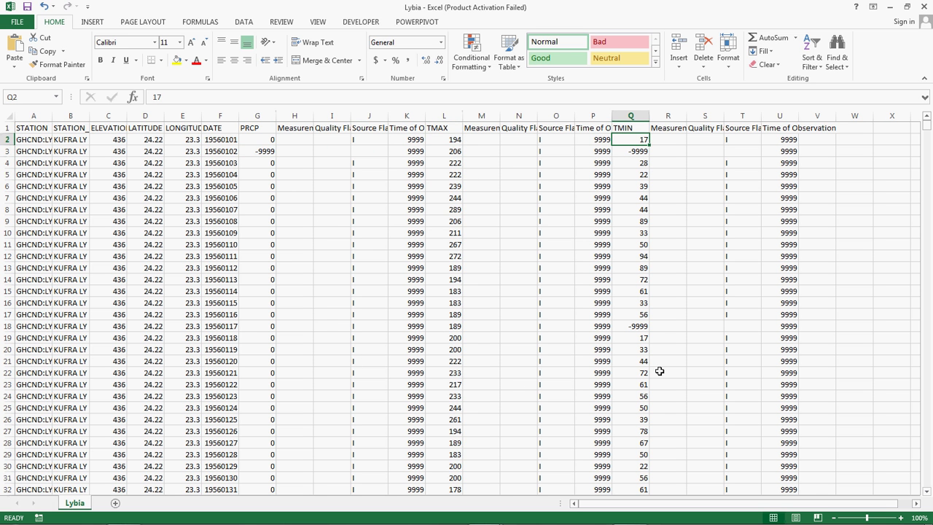
Scroll down the sheet through the daily Kufra records into August 1956.
scroll(507, 370, down, 19)
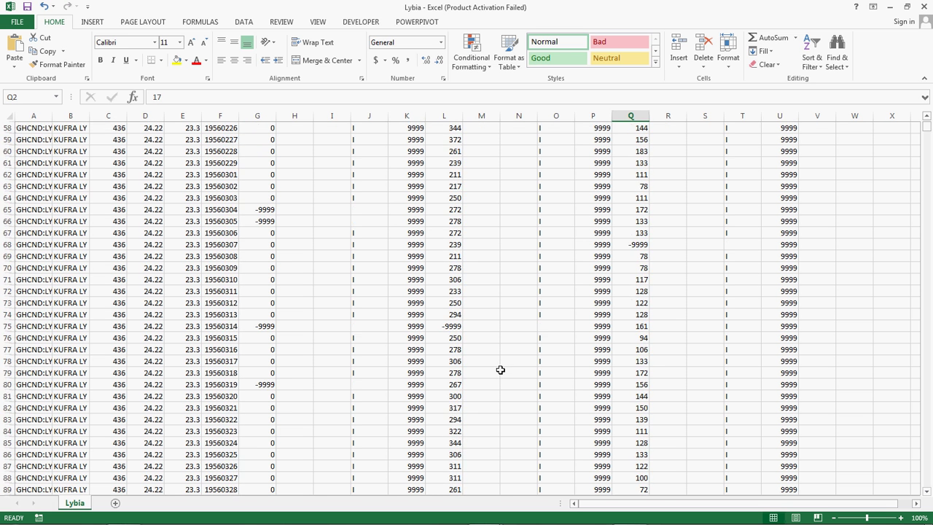
scroll(500, 370, down, 20)
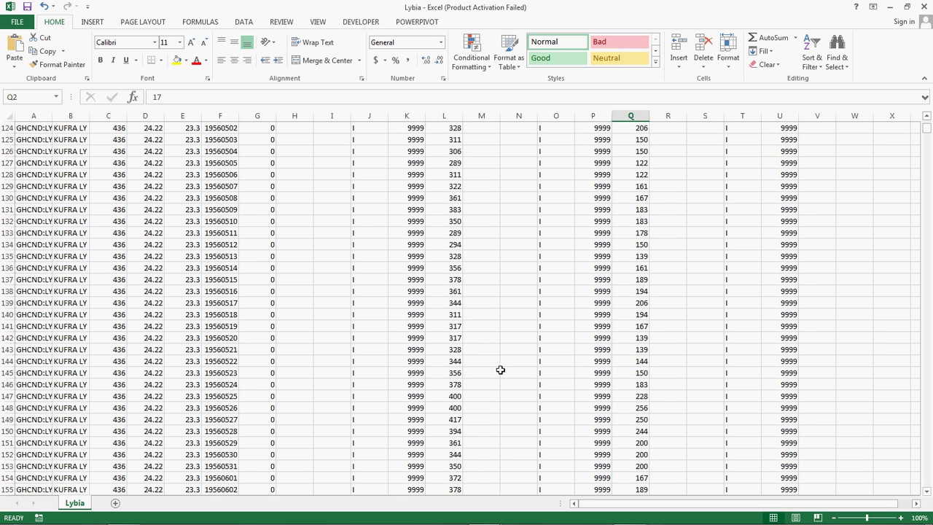
scroll(500, 369, down, 12)
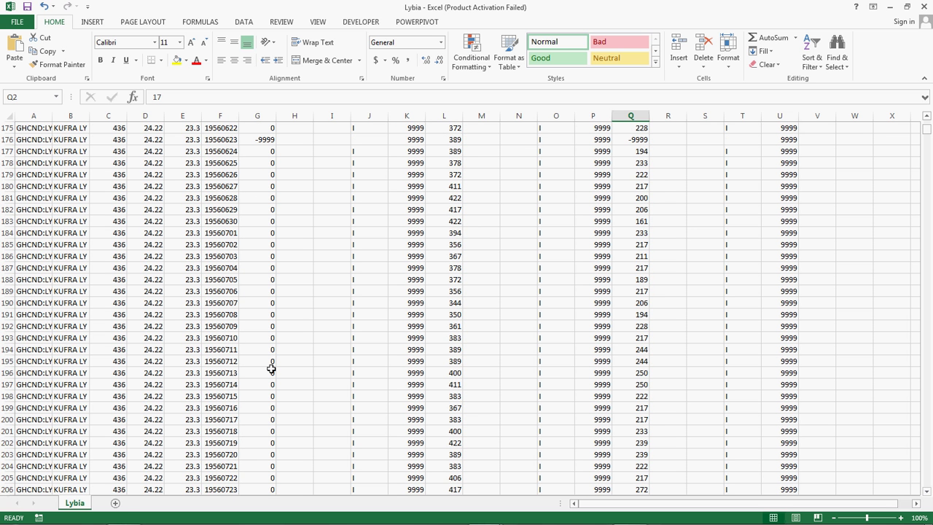
scroll(271, 369, down, 17)
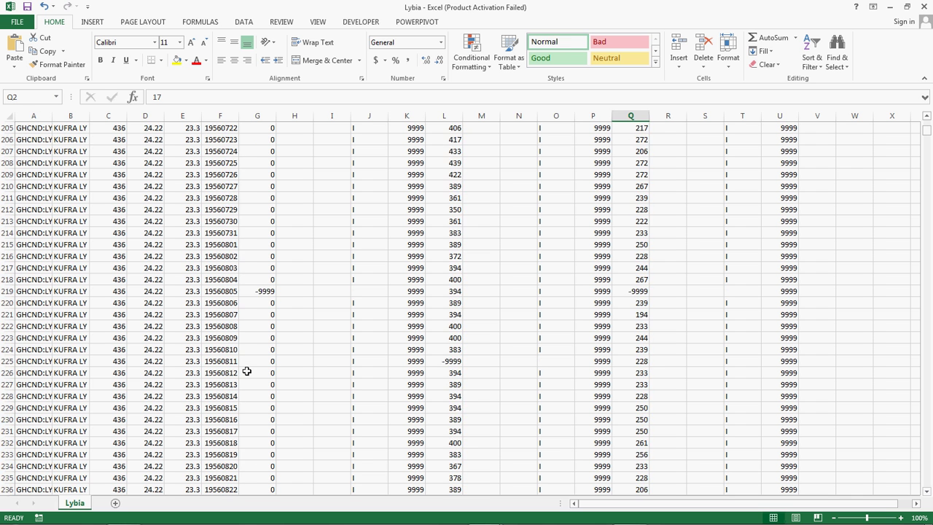